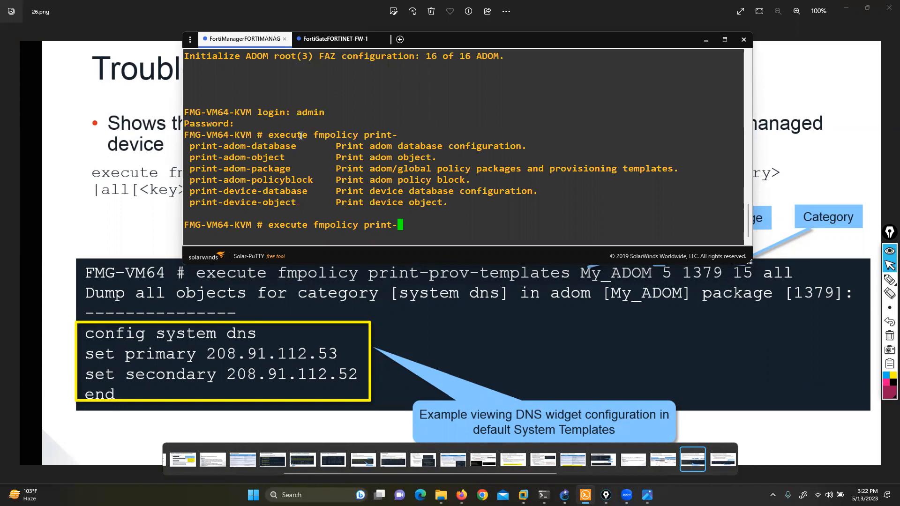
# Step: List the available subcommands of execute fmpolicy in the FortiManager console
pyautogui.write('pro')
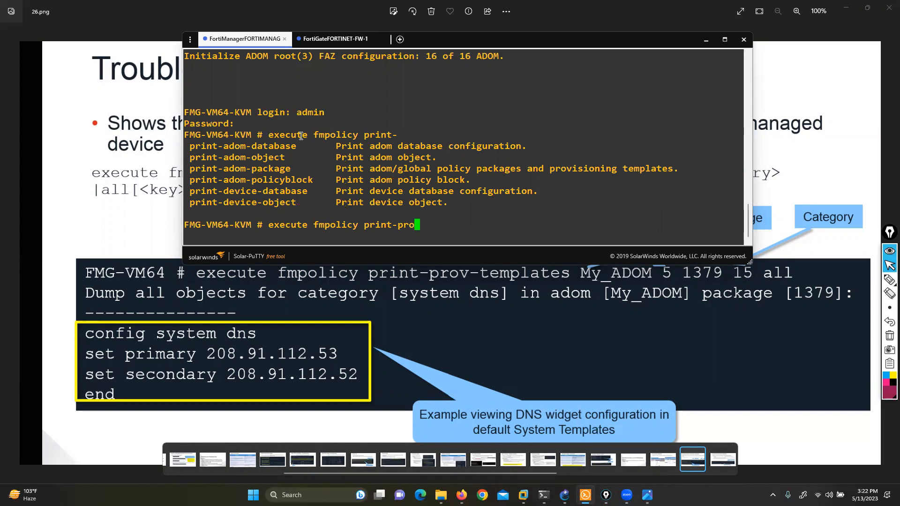
pyautogui.press('BackSpace')
pyautogui.press('BackSpace')
pyautogui.press('BackSpace')
pyautogui.press('BackSpace')
pyautogui.press('BackSpace')
pyautogui.press('BackSpace')
pyautogui.press('BackSpace')
pyautogui.press('BackSpace')
pyautogui.press('BackSpace')
pyautogui.press('BackSpace')
pyautogui.press('?')
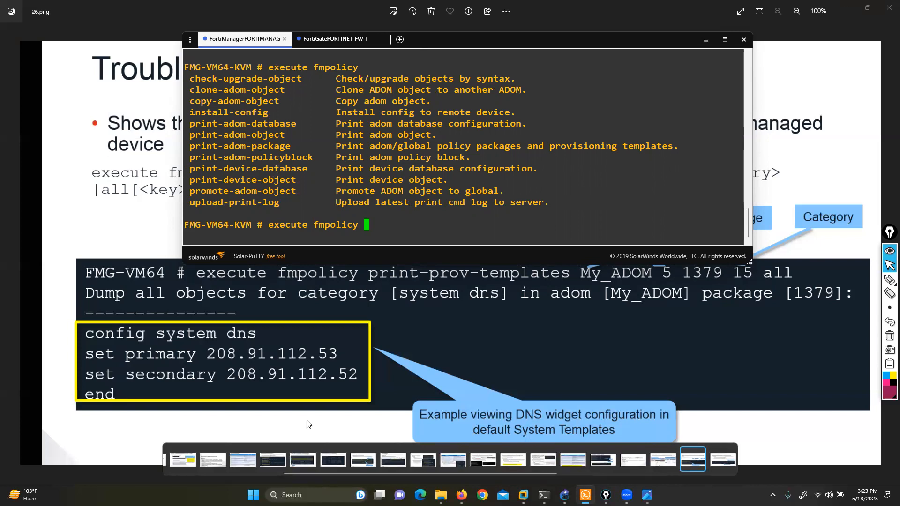
# Step: Switch to the FortiManager page in Firefox and view Device Manager's provisioning templates, then return to the console
pyautogui.click(421, 494)
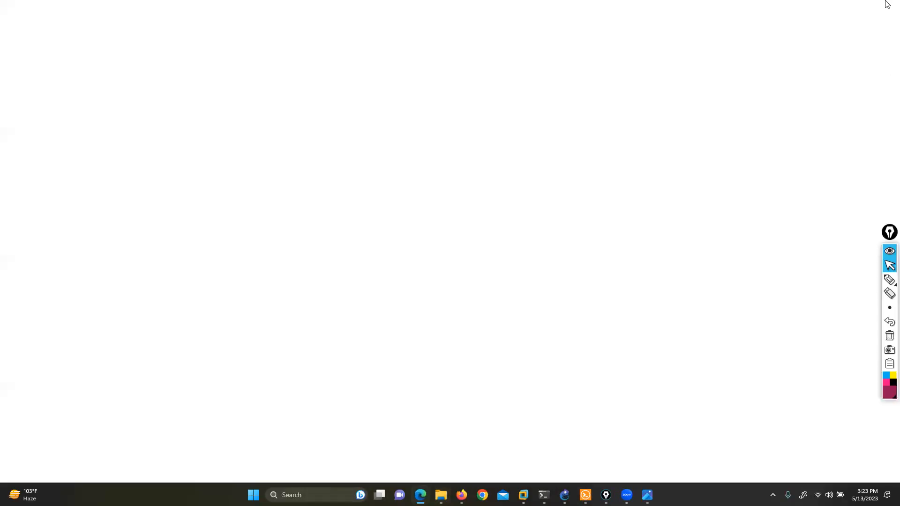
pyautogui.click(889, 4)
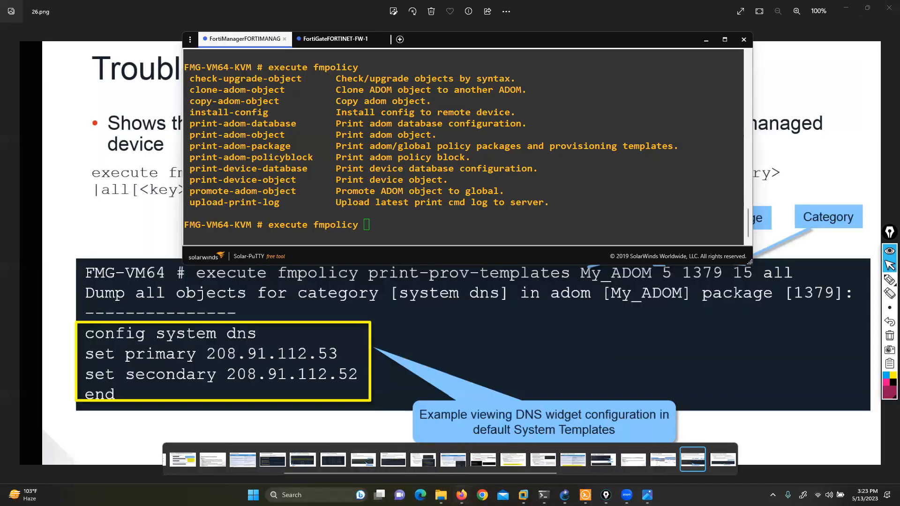
pyautogui.click(462, 495)
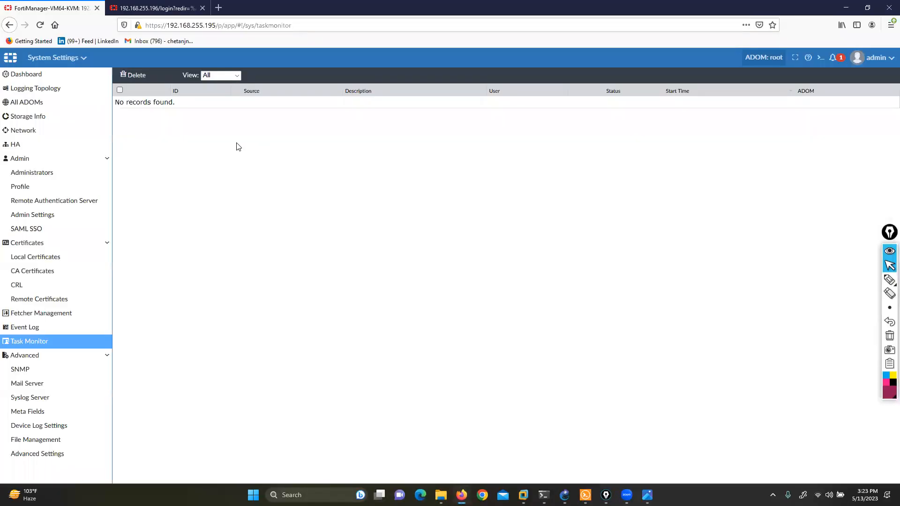
pyautogui.click(43, 64)
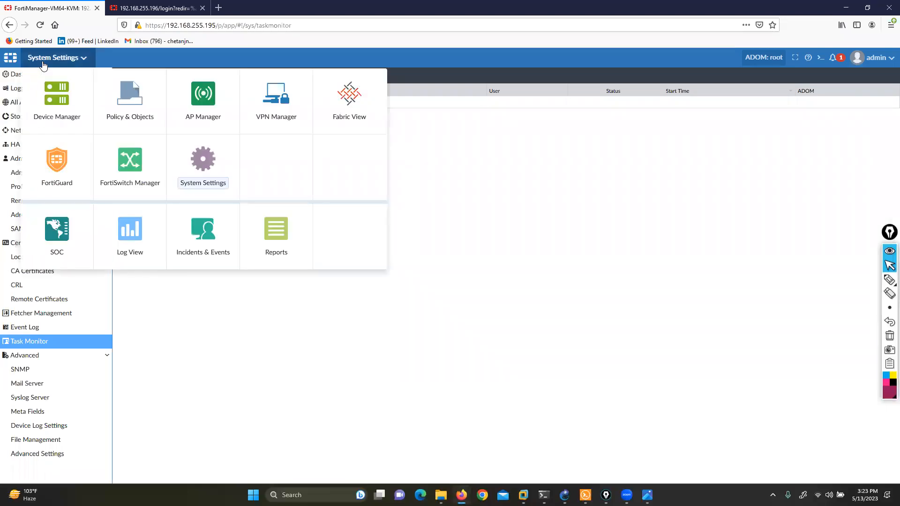
pyautogui.click(52, 102)
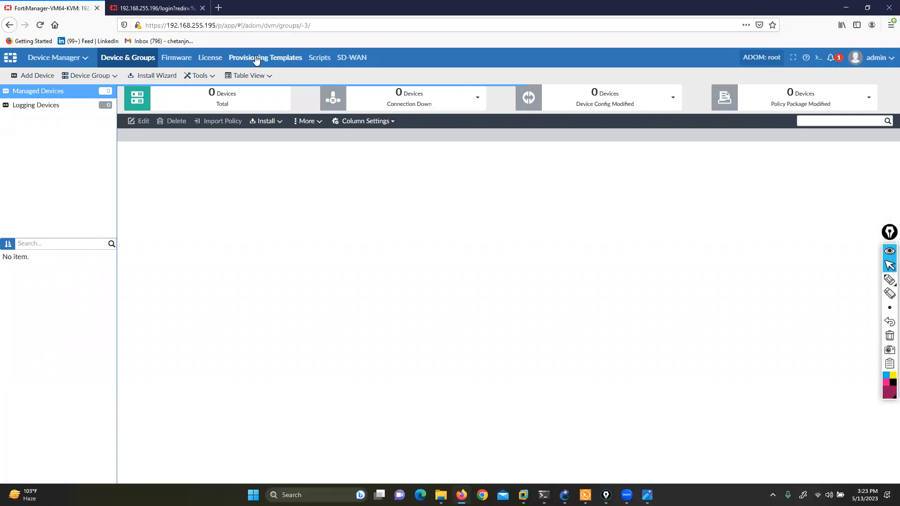
pyautogui.click(256, 57)
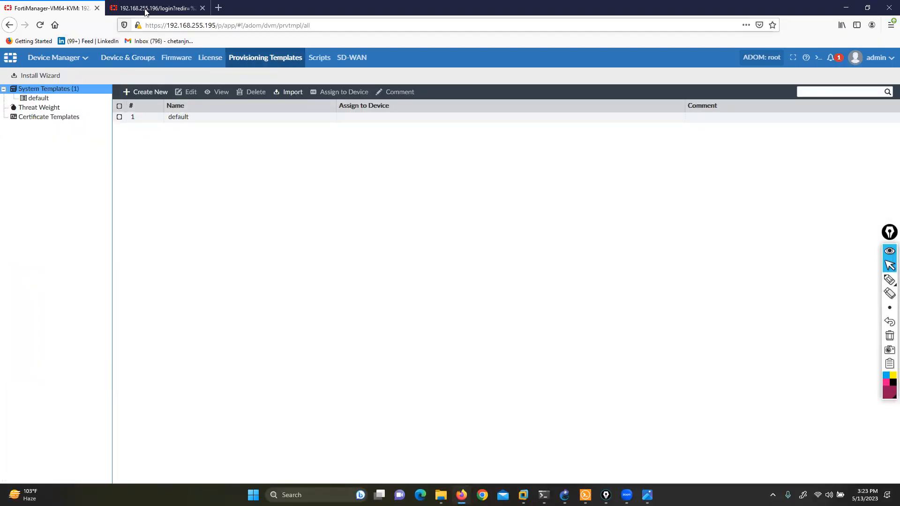
pyautogui.click(839, 5)
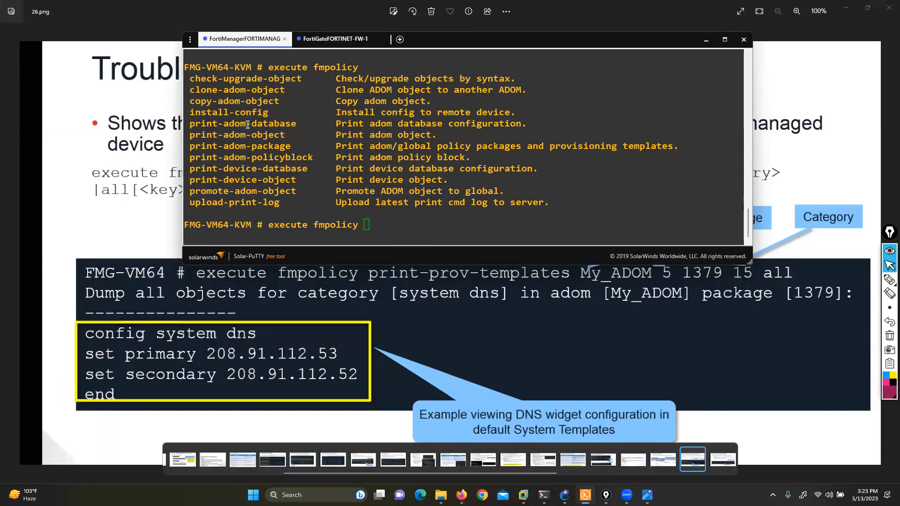
# Step: Complete the pending FortiManager console command as execute fmpolicy print-adom-database, without running it
pyautogui.moveTo(348, 168); pyautogui.dragTo(435, 167)
pyautogui.click(435, 168)
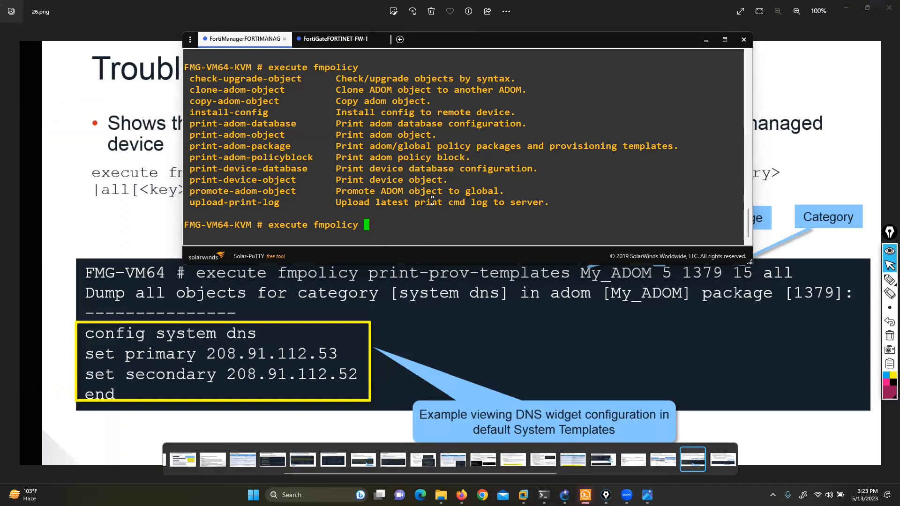
pyautogui.write('print-adom-database')
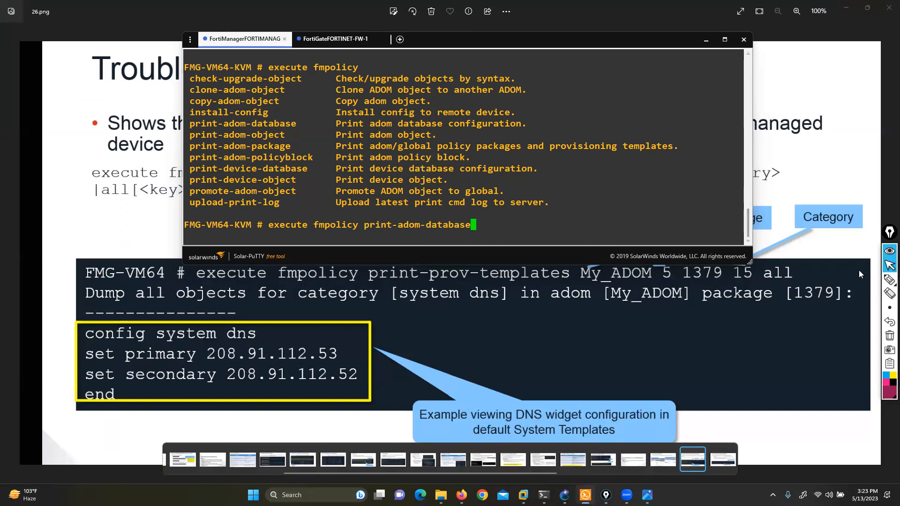
# Step: Draw a freehand frame around print-prov-templates in the slide's example command with the annotation pen
pyautogui.click(890, 280)
pyautogui.moveTo(359, 263)
pyautogui.mouseDown()
pyautogui.moveTo(374, 293)
pyautogui.moveTo(584, 287)
pyautogui.moveTo(585, 269)
pyautogui.moveTo(580, 257)
pyautogui.moveTo(368, 265)
pyautogui.mouseUp()
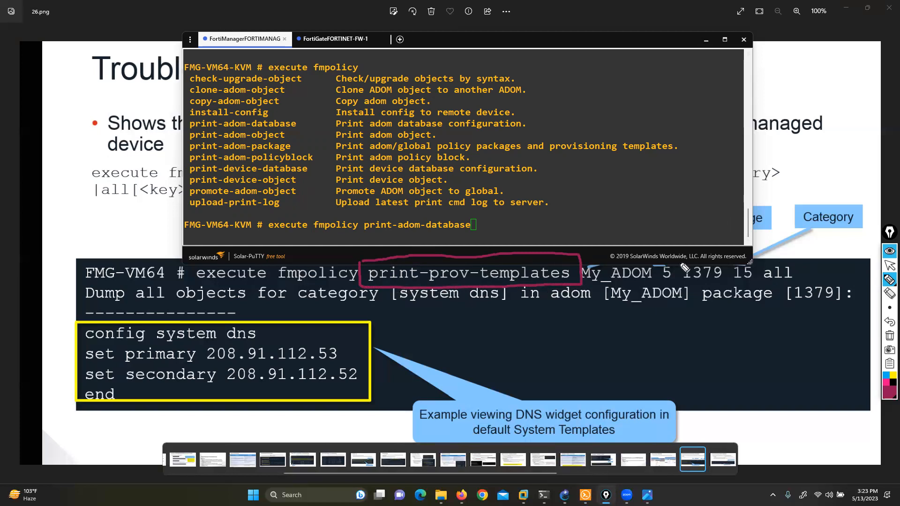
pyautogui.click(890, 267)
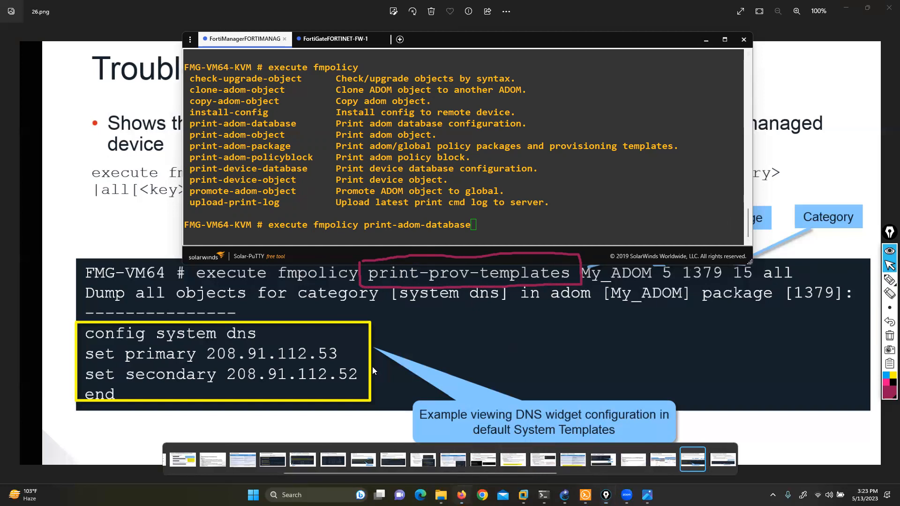
# Step: Switch back to FortiManager in Firefox and open Device & Groups in Device Manager
pyautogui.hotkey('alt', 'Tab')
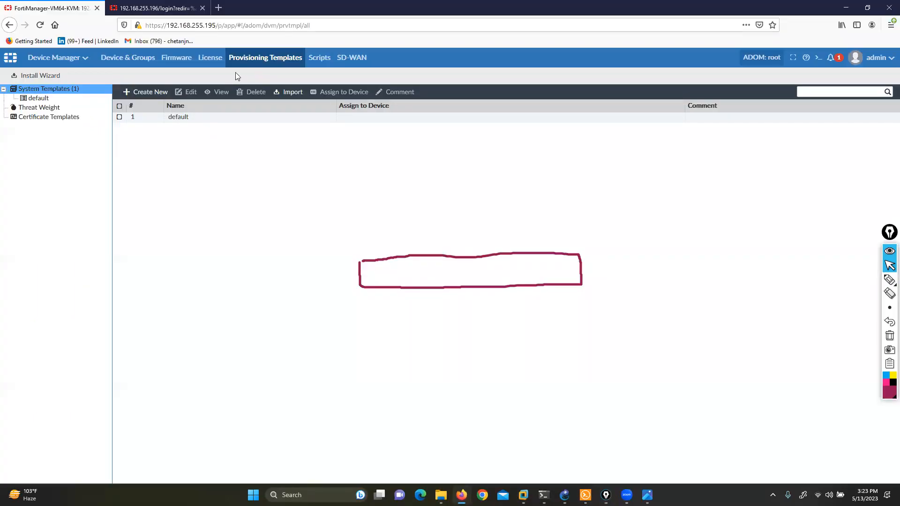
pyautogui.click(168, 118)
pyautogui.click(51, 65)
pyautogui.click(65, 111)
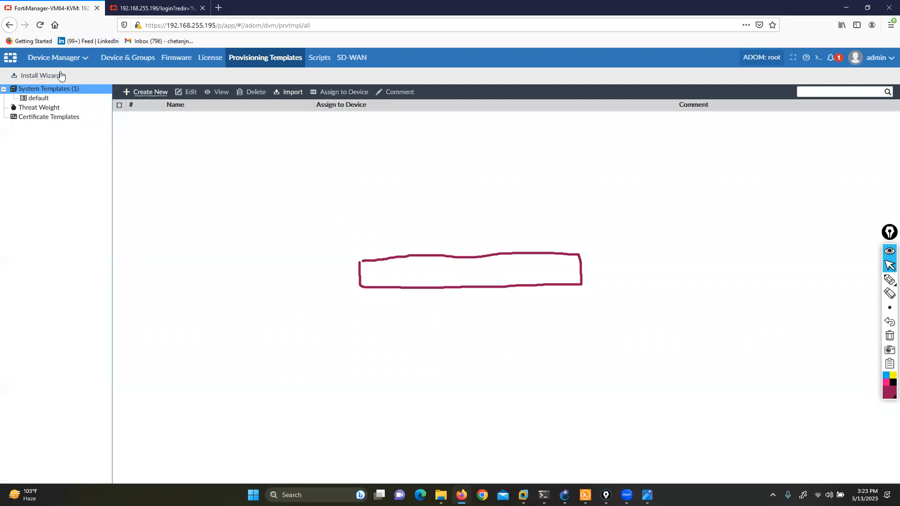
pyautogui.click(56, 59)
pyautogui.click(120, 60)
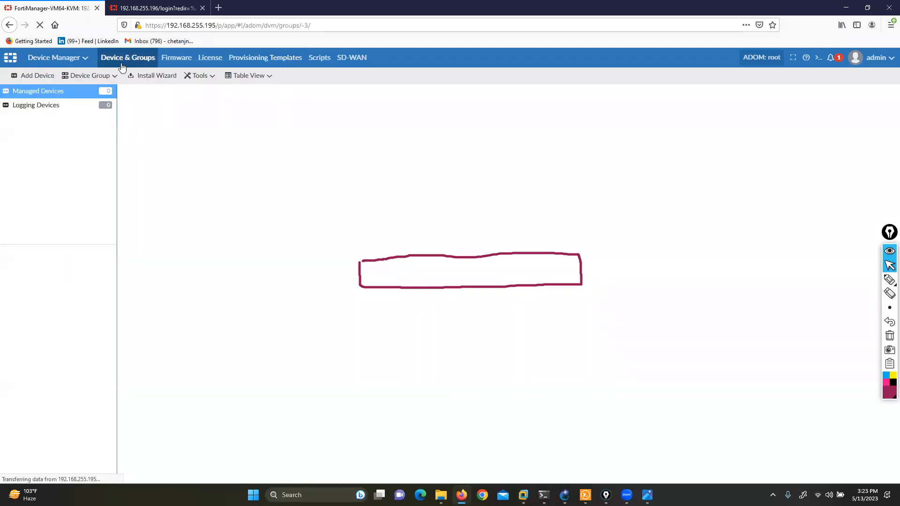
# Step: Start adding a device by discovery at 192.168.255.196, with the user name admin and the device password
pyautogui.click(36, 77)
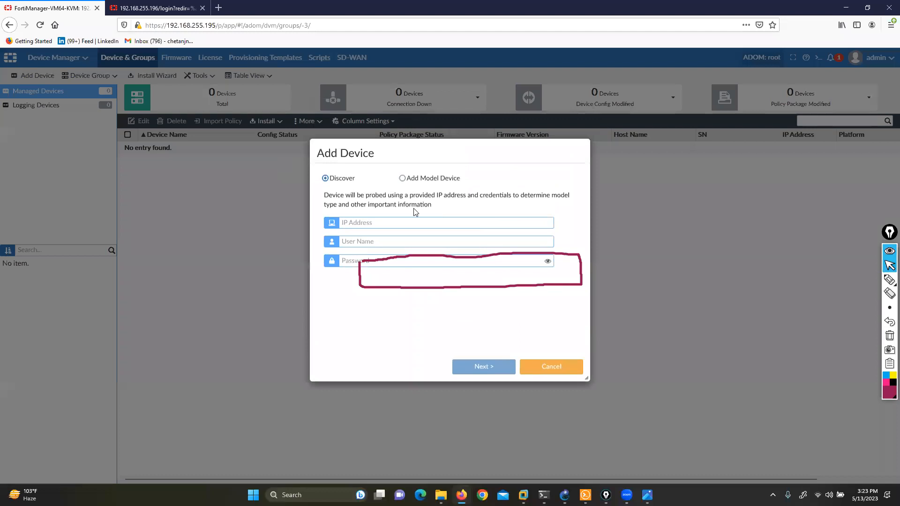
pyautogui.write('192.168')
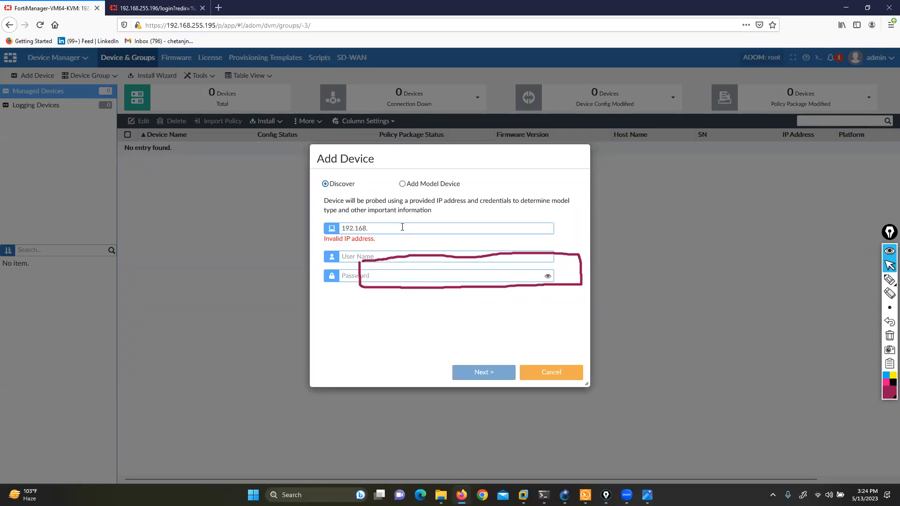
pyautogui.write('.255.1')
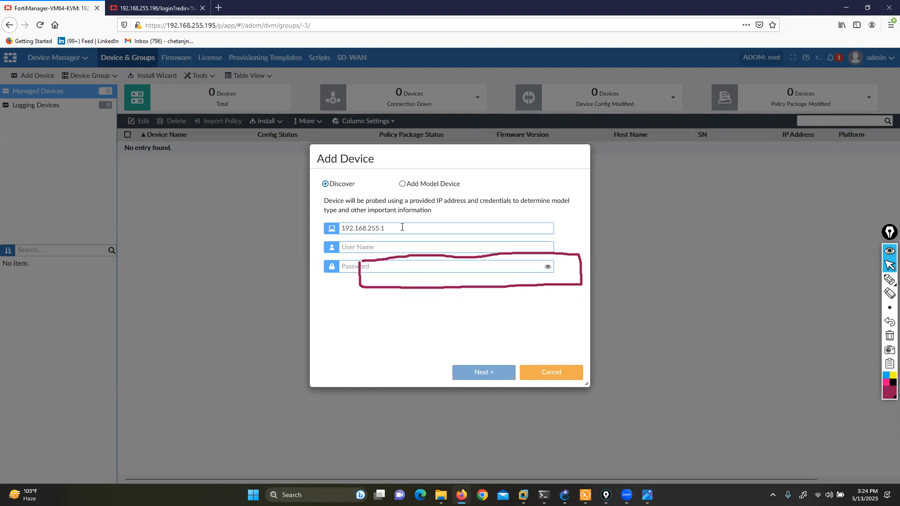
pyautogui.write('admin')
pyautogui.press('Tab')
pyautogui.write('•••')
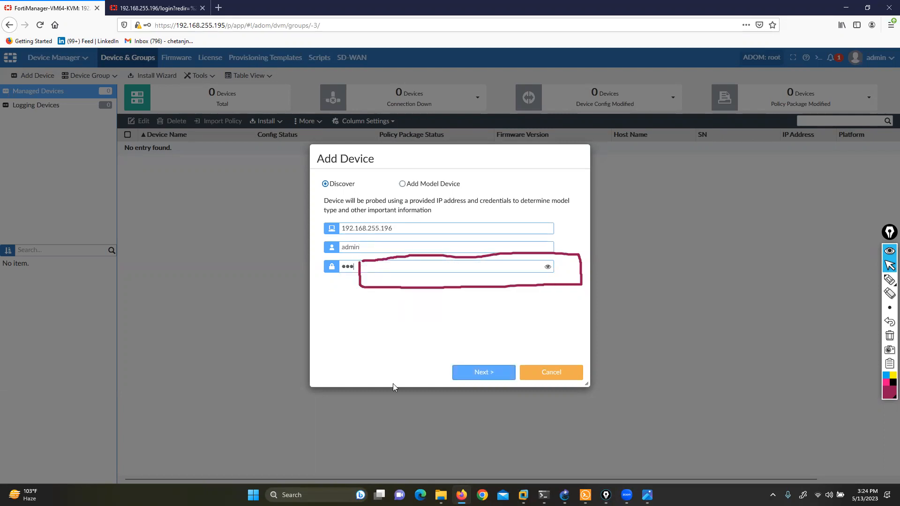
pyautogui.click(479, 372)
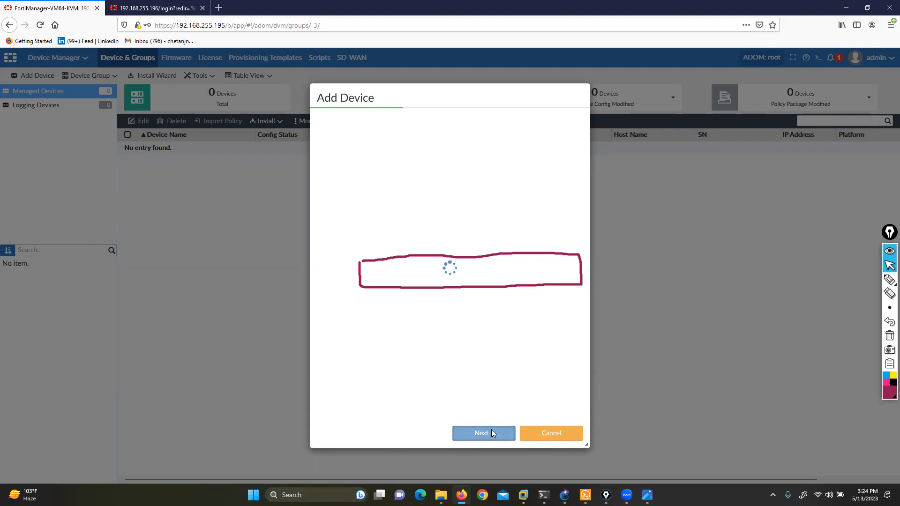
# Step: Switch to the FortiGate FW-1 console in Solar-PuTTY and log in as admin with the account password
pyautogui.moveTo(586, 495)
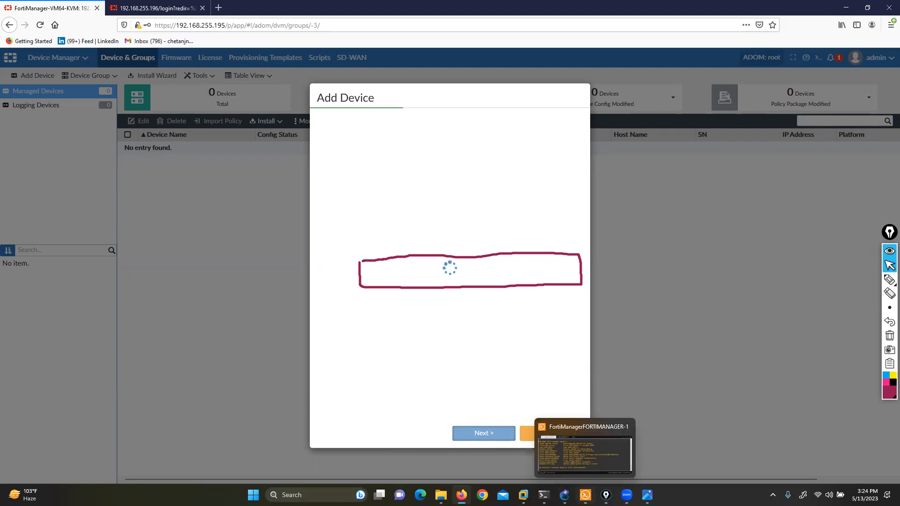
pyautogui.click(567, 424)
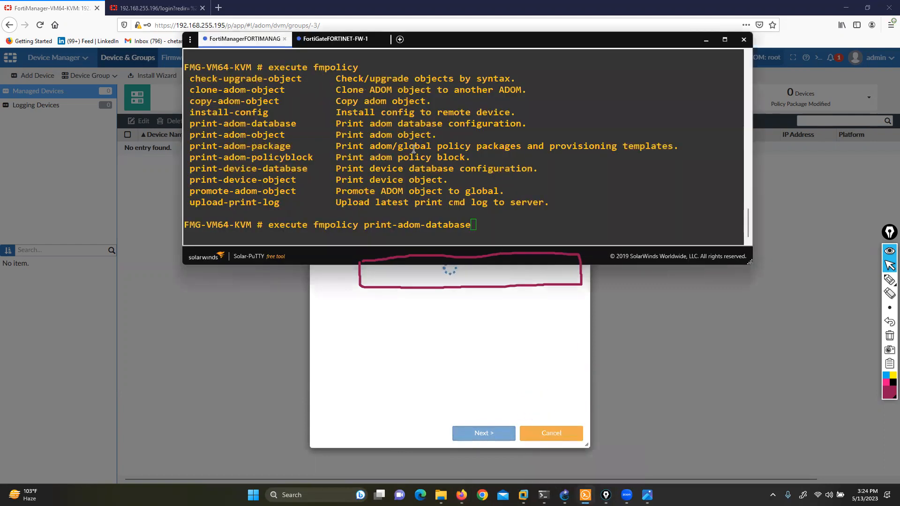
pyautogui.click(320, 40)
pyautogui.write('admin')
pyautogui.press('Return')
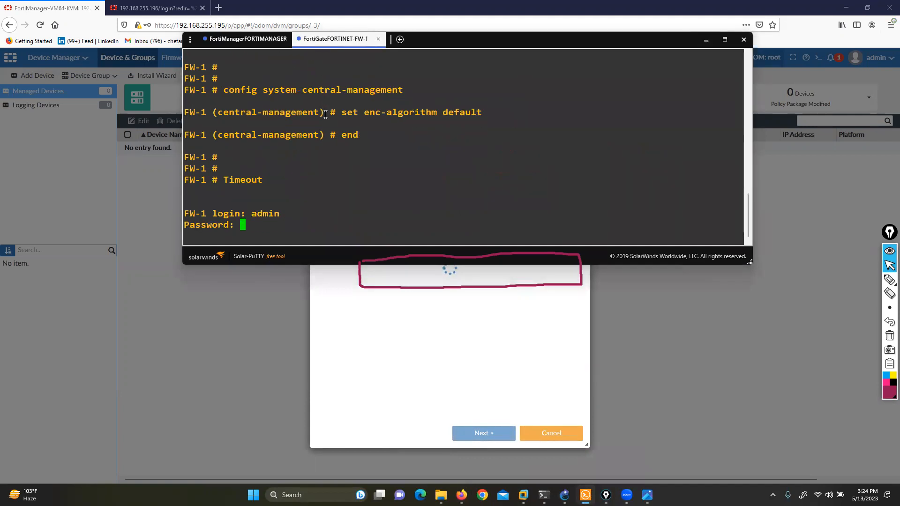
pyautogui.write('***')
pyautogui.press('Return')
# Step: Test connectivity from FW-1 by pinging 192.168.255.195, stop the ping, and return to the Add Device dialog
pyautogui.write('execute')
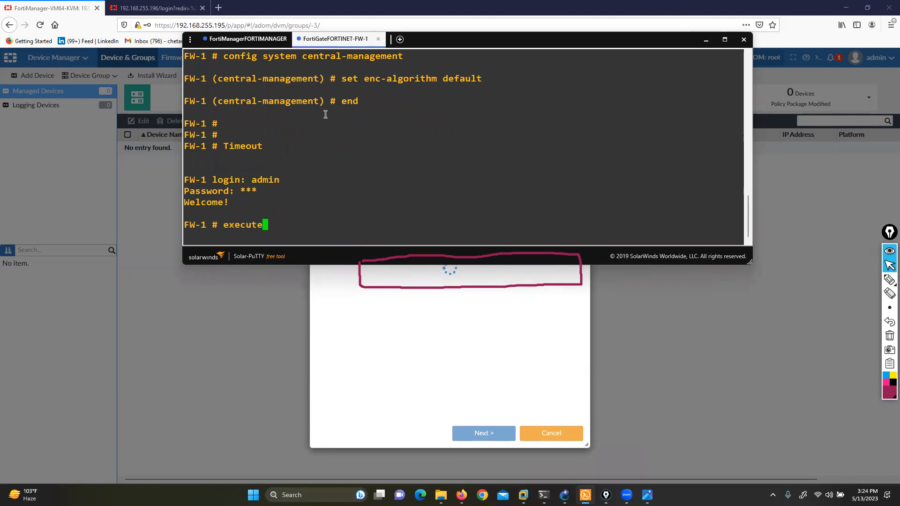
pyautogui.write(' ping 192.168.255.195')
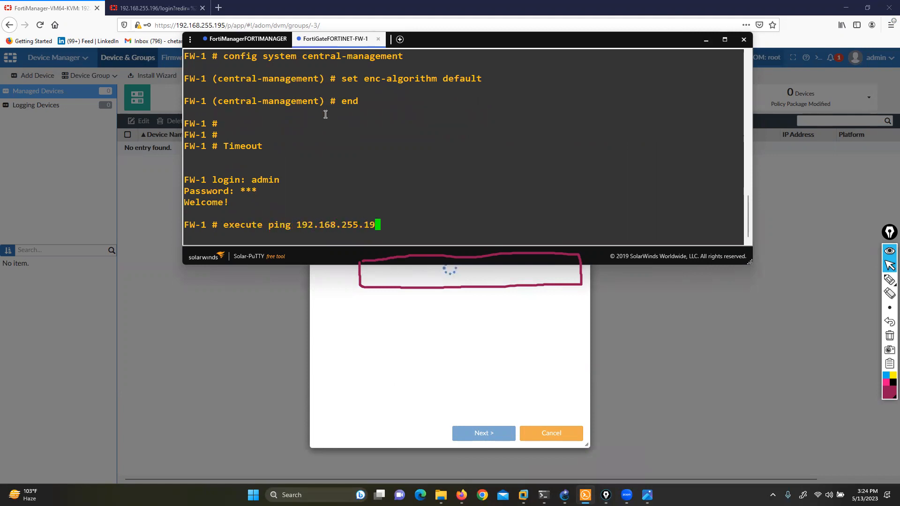
pyautogui.press('Return')
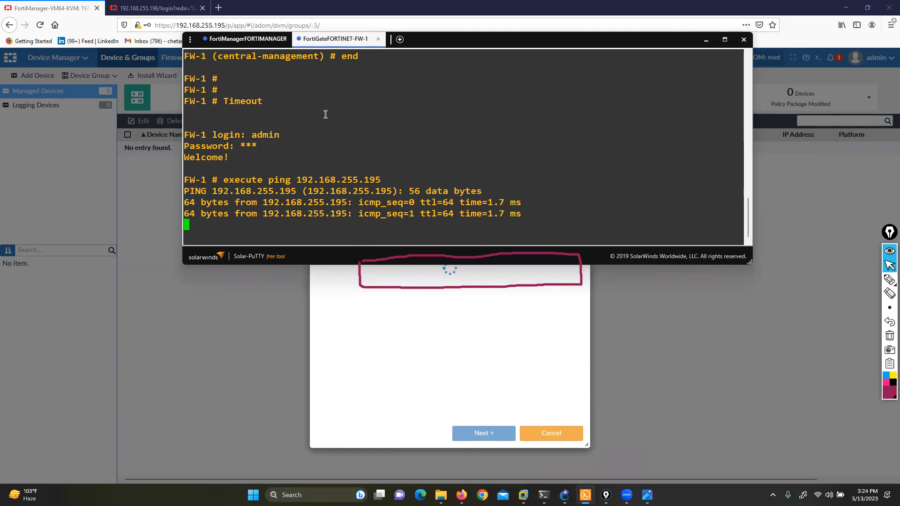
pyautogui.hotkey('ctrl', 'c')
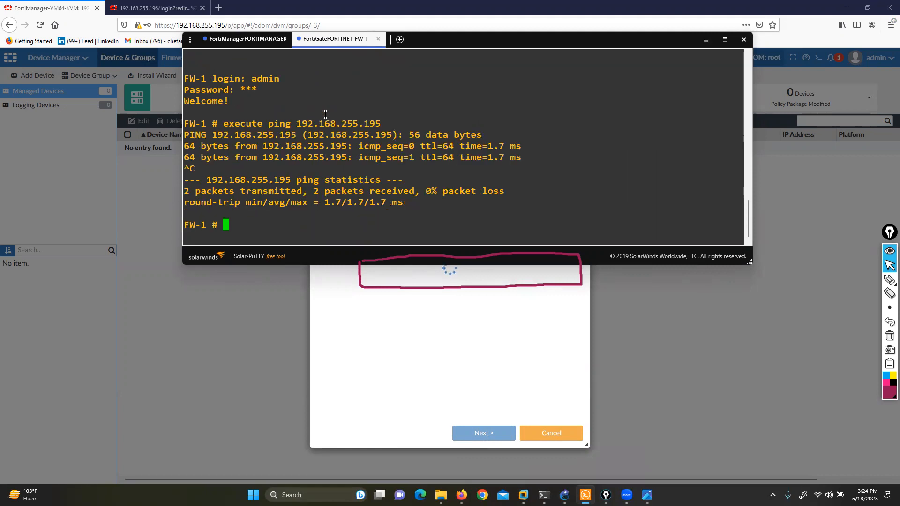
pyautogui.click(706, 41)
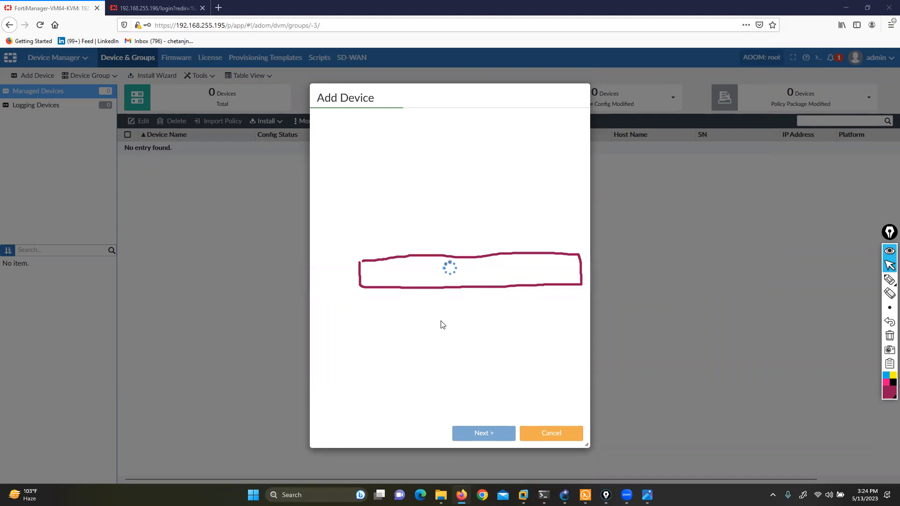
# Step: Review the FortiGate and FortiManager console histories for the central-management, SSL protocol and port1 interface configuration
pyautogui.click(586, 495)
pyautogui.scroll(3, 389, 159)
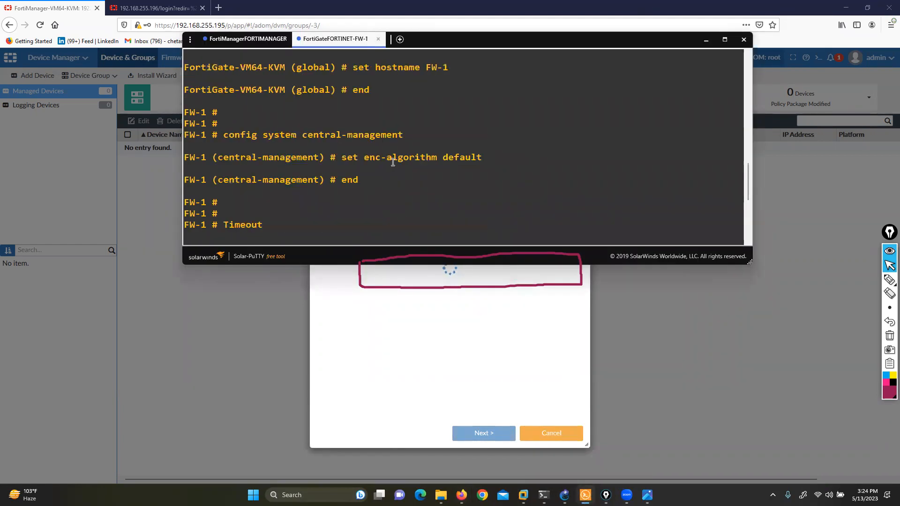
pyautogui.scroll(2, 393, 163)
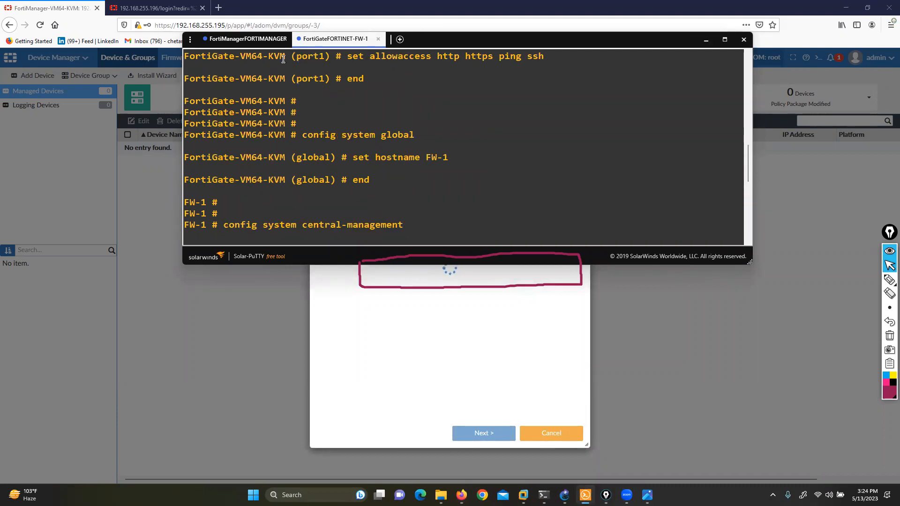
pyautogui.click(244, 41)
pyautogui.scroll(10, 425, 187)
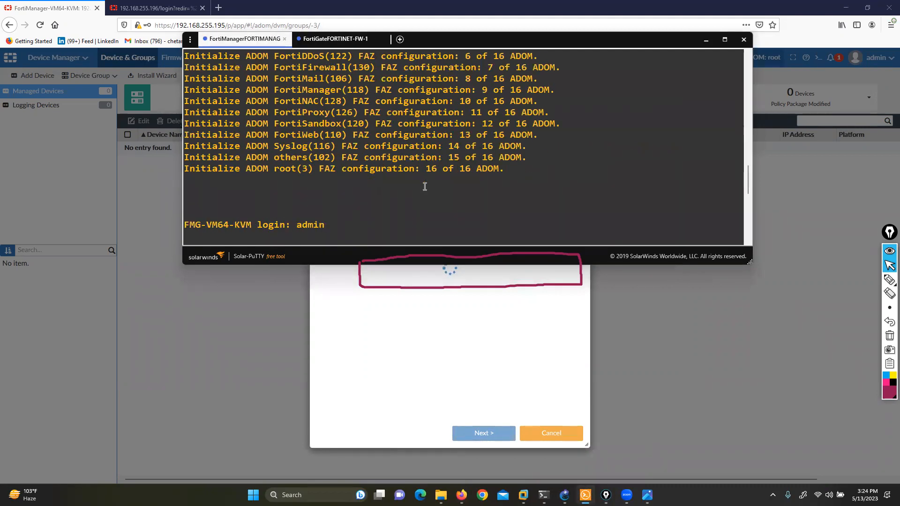
pyautogui.scroll(3, 425, 187)
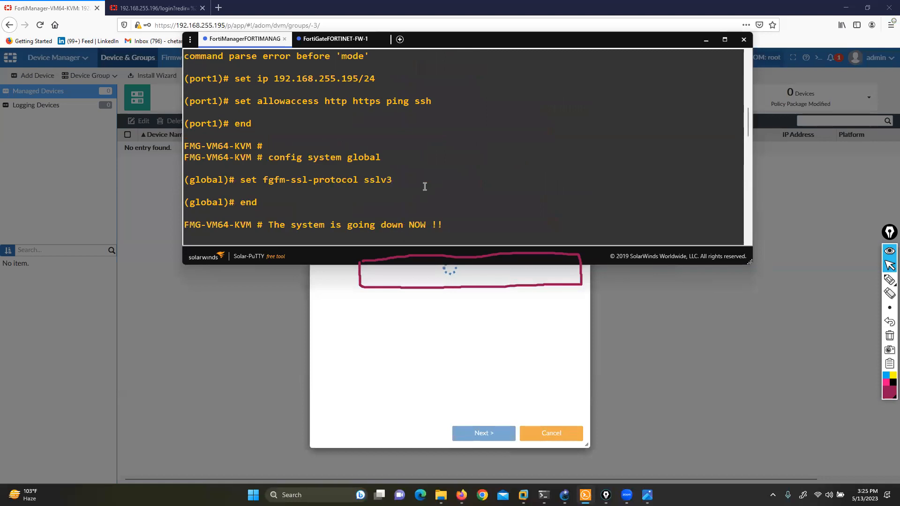
pyautogui.scroll(-3, 338, 183)
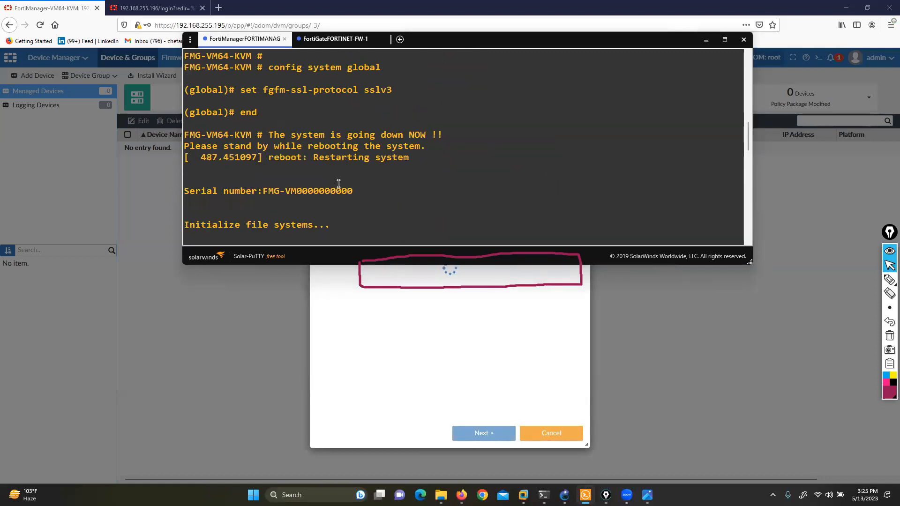
pyautogui.click(335, 39)
pyautogui.scroll(3, 390, 129)
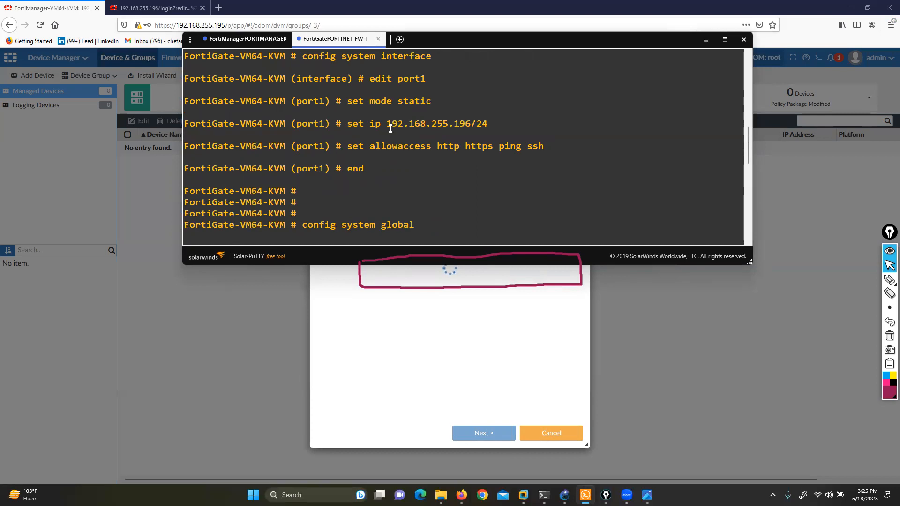
# Step: In the FW-1 console, enter the system interface configuration and start editing port1
pyautogui.scroll(-3, 341, 148)
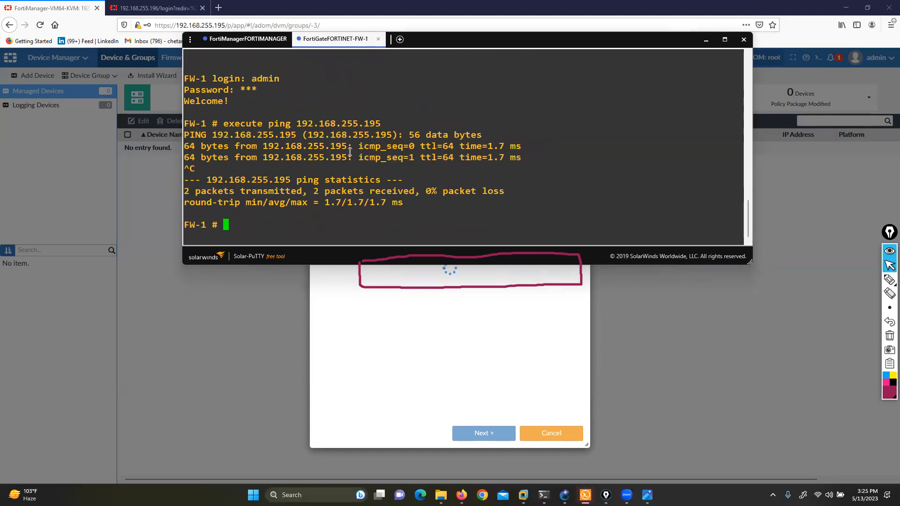
pyautogui.write('conf t')
pyautogui.press('BackSpace')
pyautogui.press('BackSpace')
pyautogui.press('BackSpace')
pyautogui.press('Tab')
pyautogui.write('s')
pyautogui.press('Tab')
pyautogui.press('BackSpace')
pyautogui.press('BackSpace')
pyautogui.press('BackSpace')
pyautogui.press('BackSpace')
pyautogui.press('BackSpace')
pyautogui.press('BackSpace')
pyautogui.press('BackSpace')
pyautogui.press('BackSpace')
pyautogui.press('BackSpace')
pyautogui.press('BackSpace')
pyautogui.write('system interface')
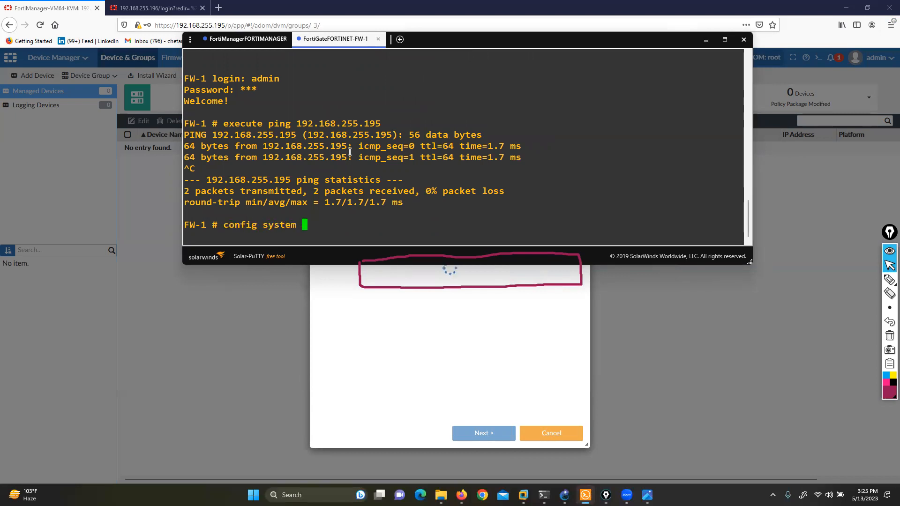
pyautogui.press('Return')
pyautogui.write('edit port1')
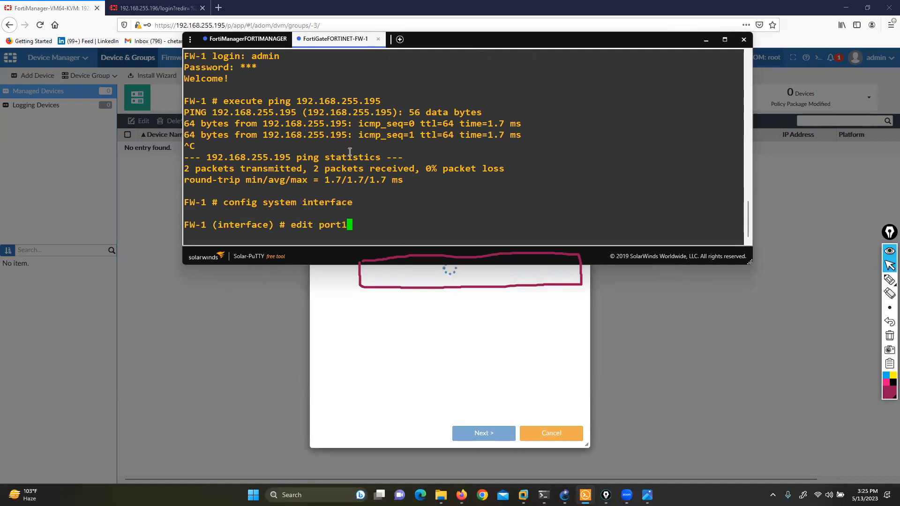
pyautogui.press('Return')
# Step: Set port1's allowaccess to http, https, ping, ssh and fgfm, and end the interface configuration
pyautogui.write('set')
pyautogui.press('Up')
pyautogui.press('Up')
pyautogui.press('Up')
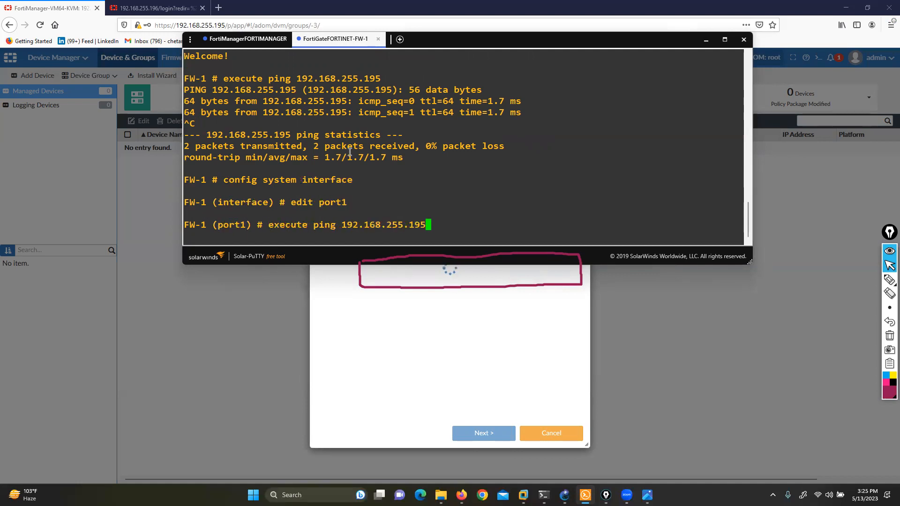
pyautogui.press('Down')
pyautogui.press('Down')
pyautogui.press('Down')
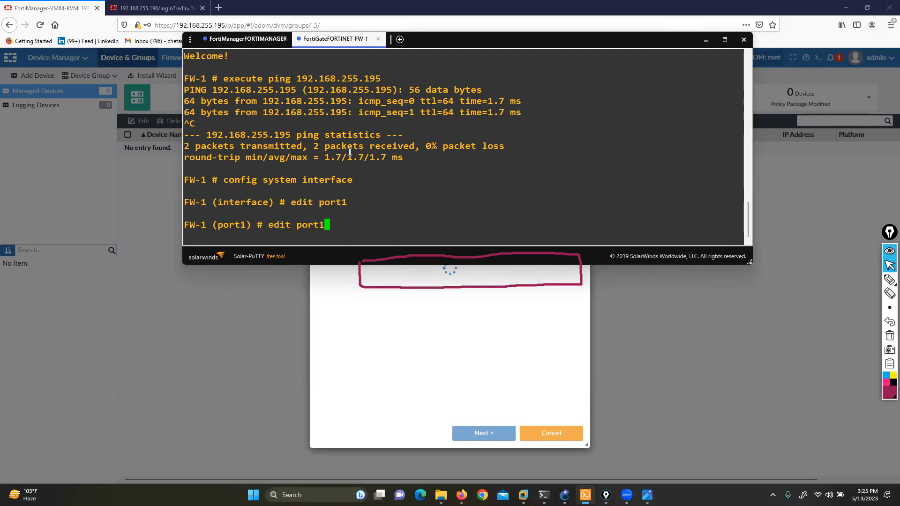
pyautogui.press('Down')
pyautogui.press('Down')
pyautogui.press('Down')
pyautogui.press('Up')
pyautogui.press('Up')
pyautogui.press('Up')
pyautogui.press('BackSpace')
pyautogui.press('BackSpace')
pyautogui.press('BackSpace')
pyautogui.press('BackSpace')
pyautogui.press('BackSpace')
pyautogui.press('BackSpace')
pyautogui.press('BackSpace')
pyautogui.press('BackSpace')
pyautogui.press('BackSpace')
pyautogui.press('BackSpace')
pyautogui.press('BackSpace')
pyautogui.press('BackSpace')
pyautogui.press('BackSpace')
pyautogui.press('BackSpace')
pyautogui.press('BackSpace')
pyautogui.press('BackSpace')
pyautogui.press('BackSpace')
pyautogui.press('BackSpace')
pyautogui.press('BackSpace')
pyautogui.press('BackSpace')
pyautogui.write('set allowaccess http https ping ssh fgfm')
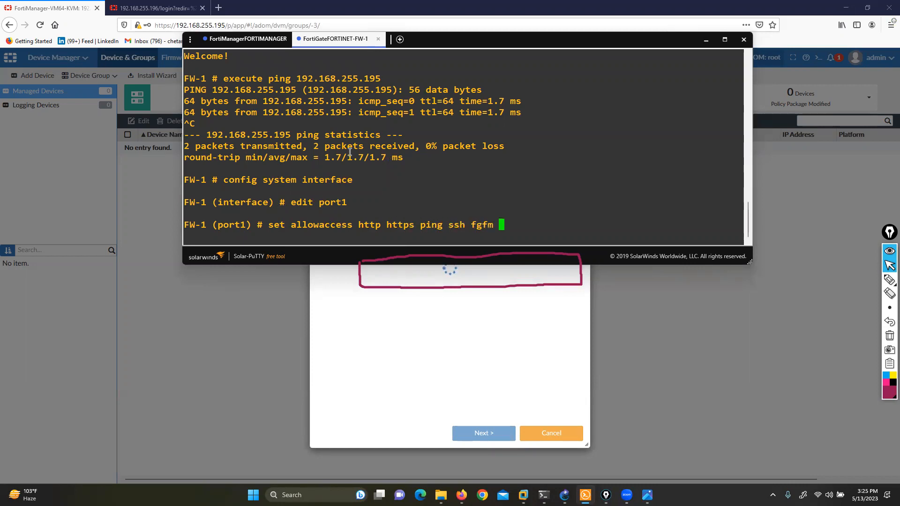
pyautogui.press('Return')
pyautogui.write('end')
pyautogui.press('Return')
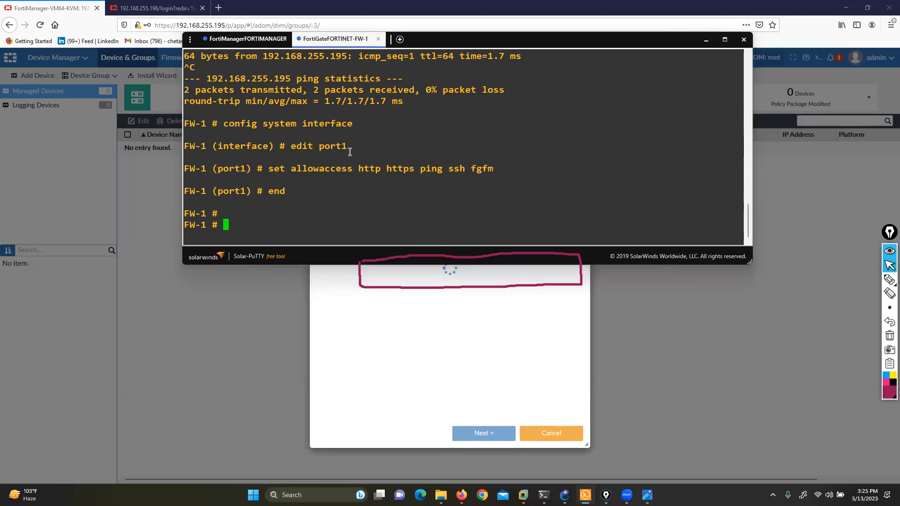
# Step: Back in FortiManager, cancel the stalled discovery and discover the device at 192.168.255.196 with user name admin and the device password
pyautogui.click(402, 360)
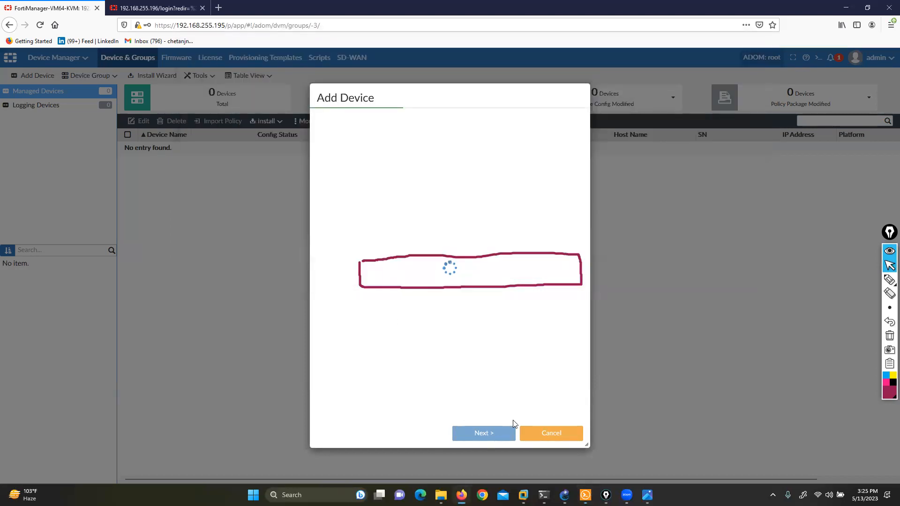
pyautogui.click(545, 435)
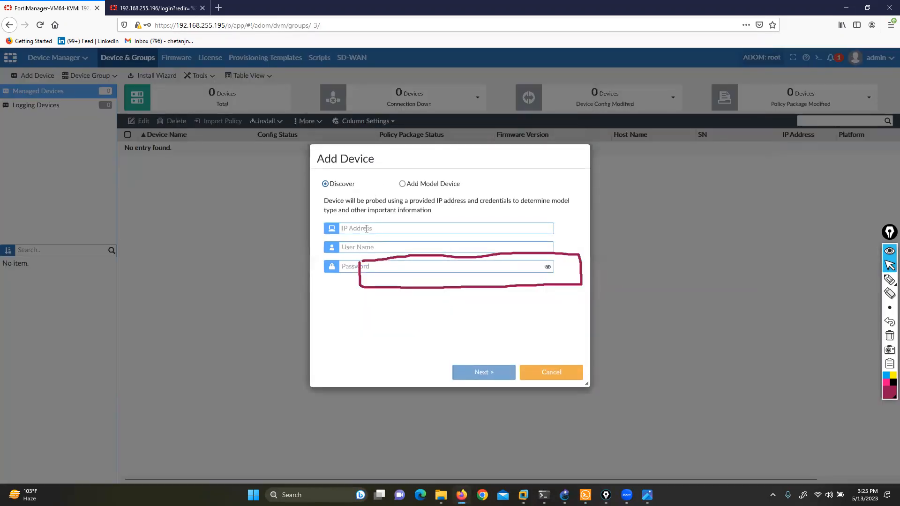
pyautogui.click(367, 229)
pyautogui.write('192.168')
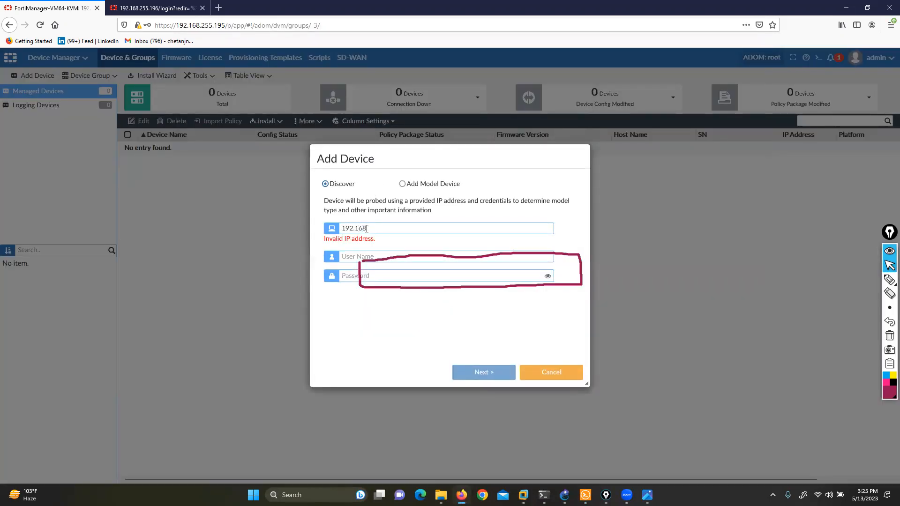
pyautogui.write('.255.195')
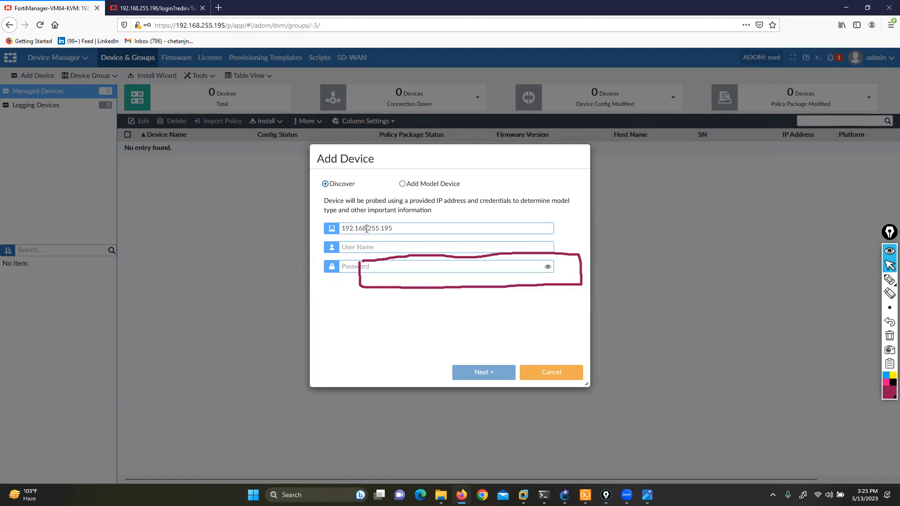
pyautogui.write('admin')
pyautogui.press('Tab')
pyautogui.write('a')
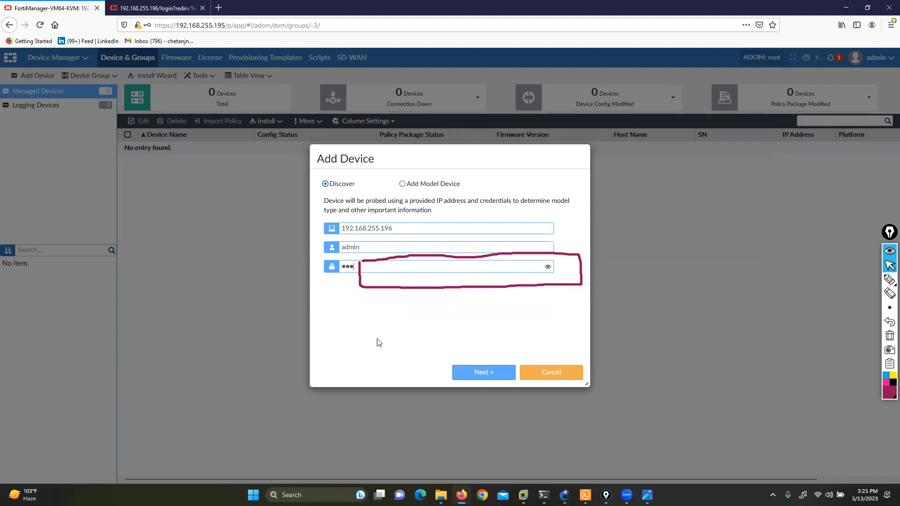
pyautogui.click(470, 375)
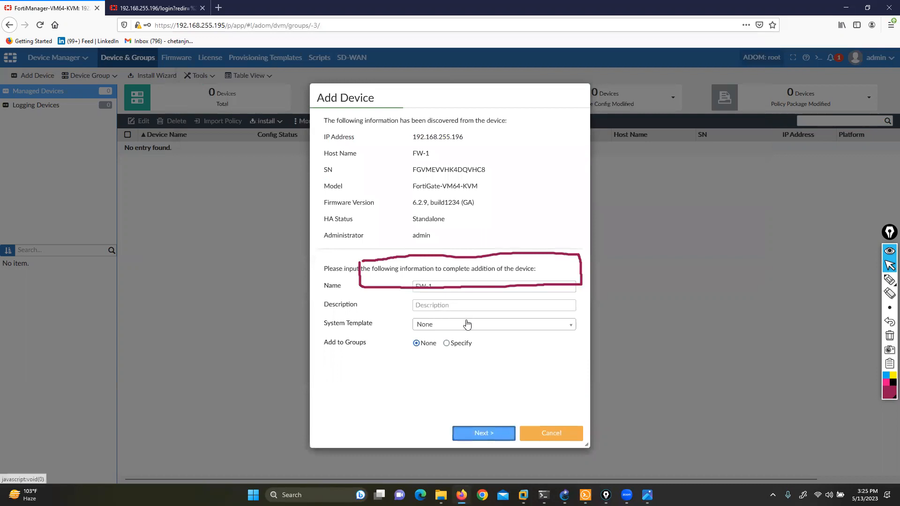
# Step: Assign the default system template to FW-1 and proceed with adding the device
pyautogui.click(465, 324)
pyautogui.click(443, 352)
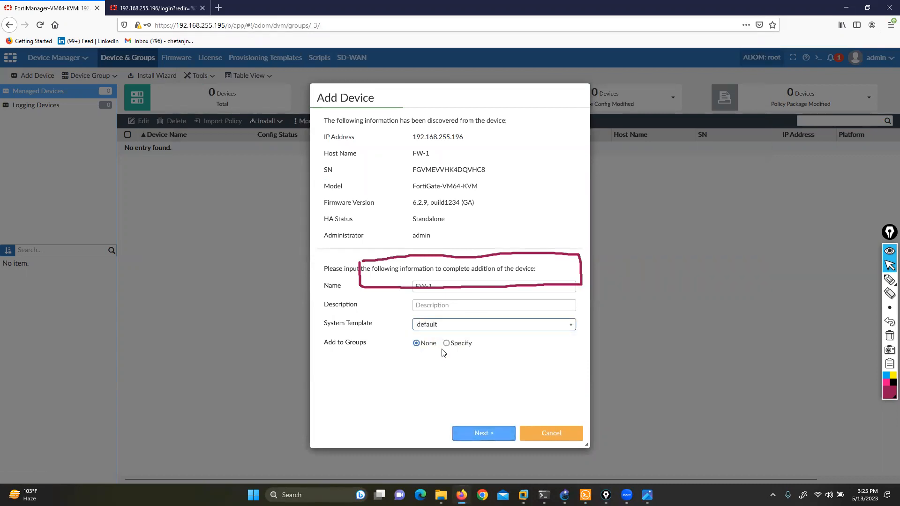
pyautogui.click(478, 434)
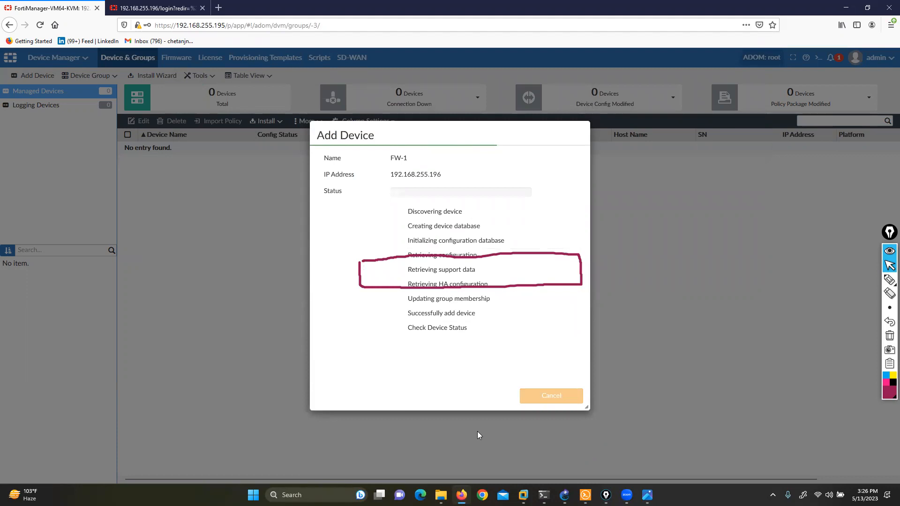
# Step: Switch to the FortiManager console in Solar-PuTTY and list the available execute commands to look for fmpolicy
pyautogui.click(585, 495)
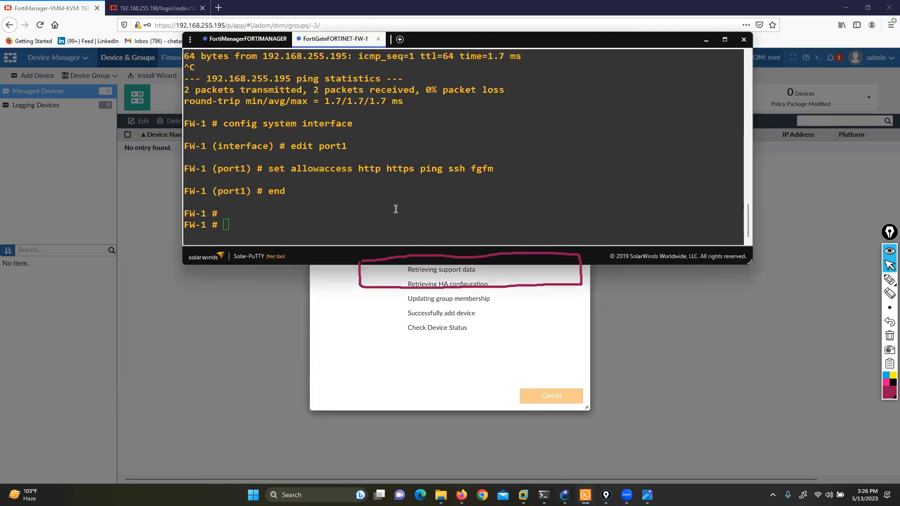
pyautogui.click(245, 38)
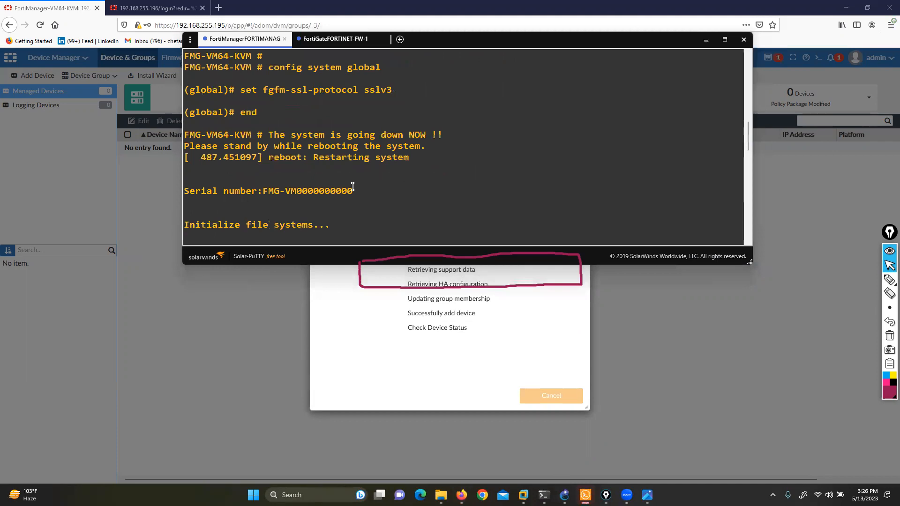
pyautogui.scroll(-10, 353, 187)
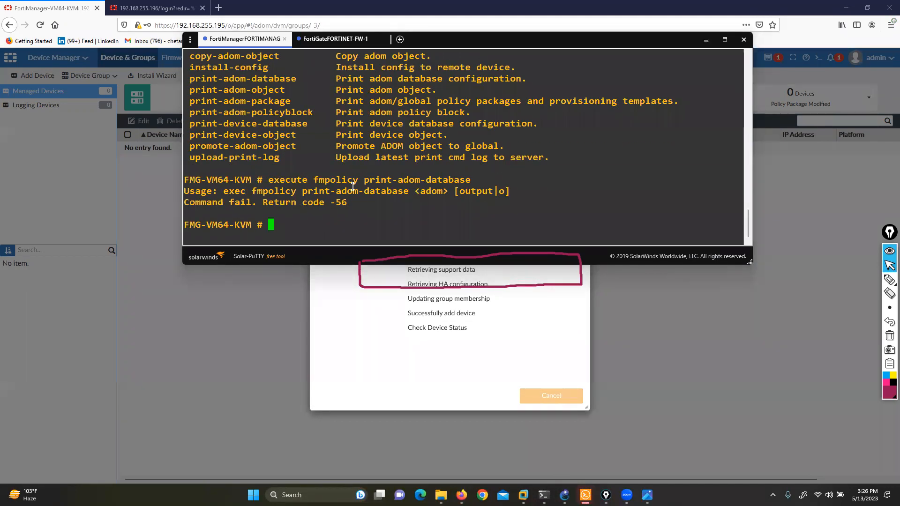
pyautogui.press('Return')
pyautogui.press('Return')
pyautogui.press('Return')
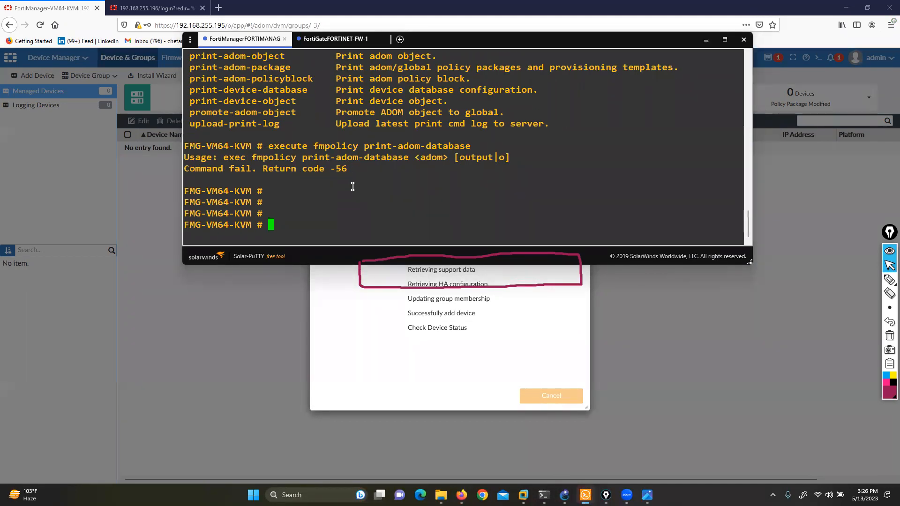
pyautogui.write('execute')
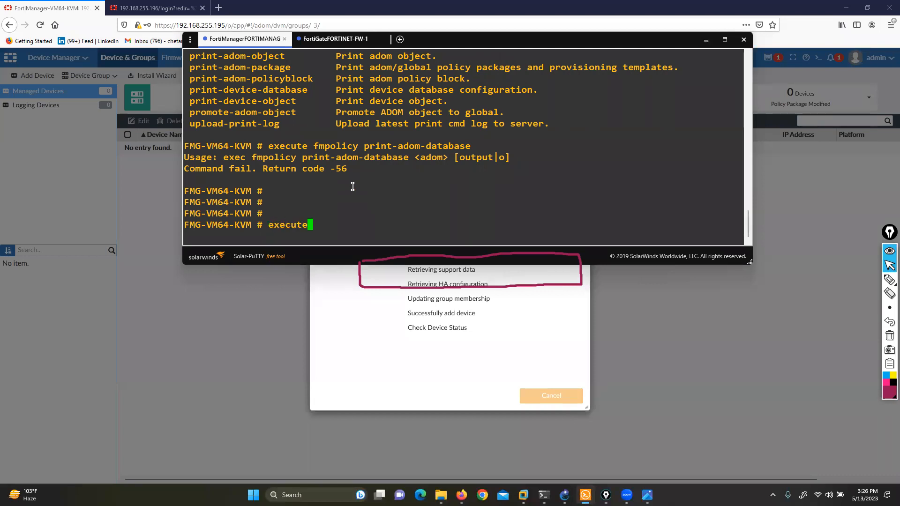
pyautogui.press('?')
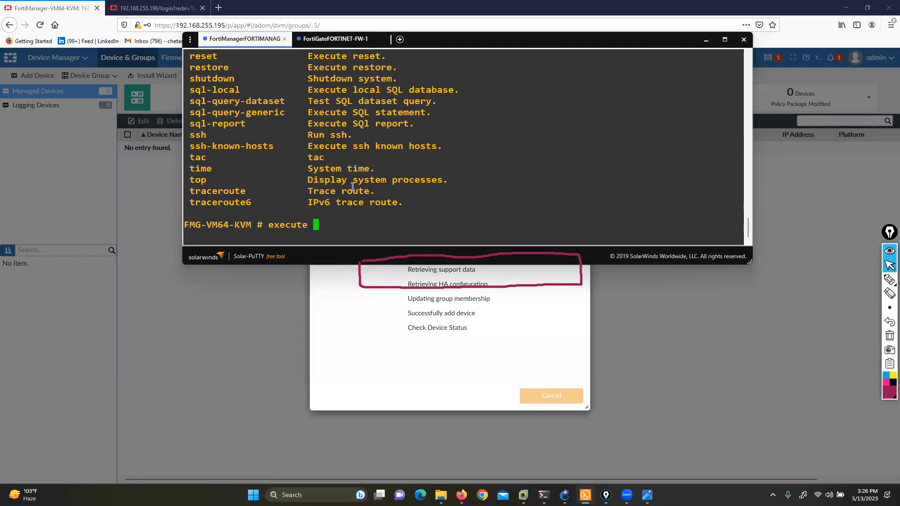
pyautogui.scroll(12, 406, 174)
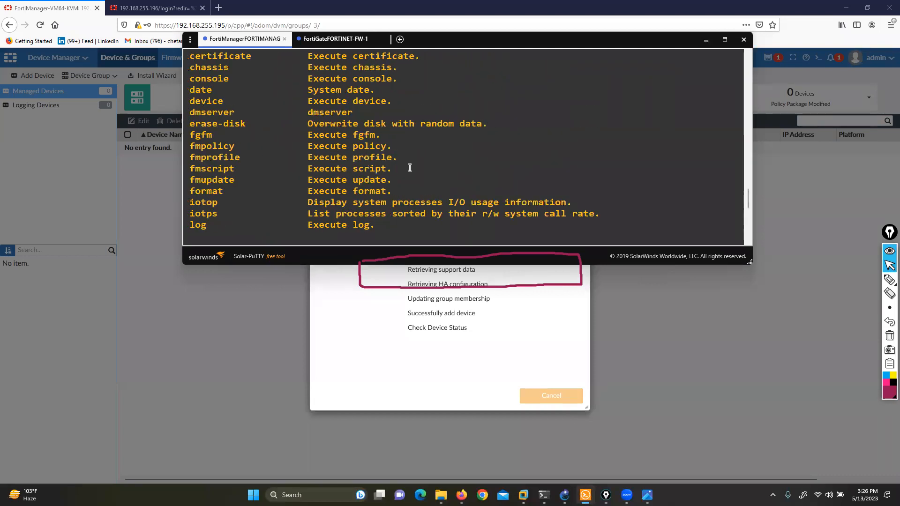
pyautogui.scroll(-3, 402, 167)
# Step: Check the print-prov-templates syntax on the troubleshooting slide, and list the execute fmpolicy subcommands in the FortiManager console
pyautogui.click(647, 495)
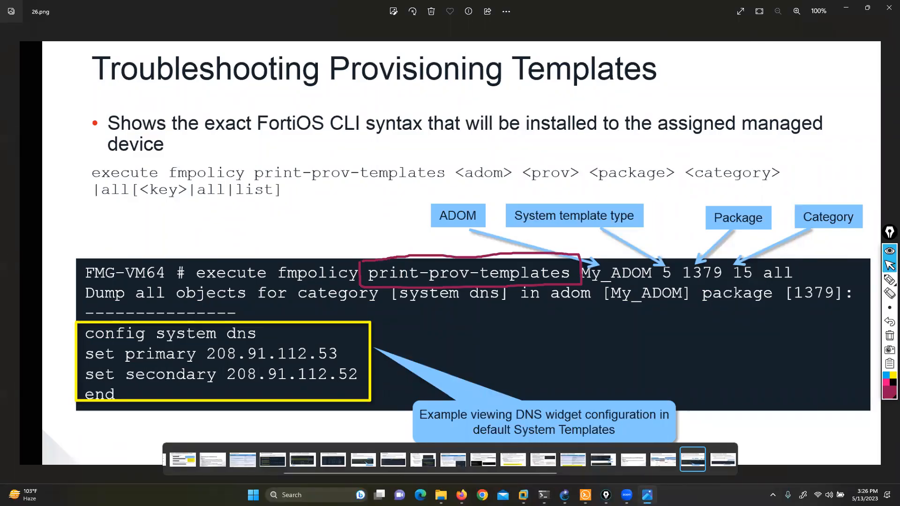
pyautogui.click(647, 495)
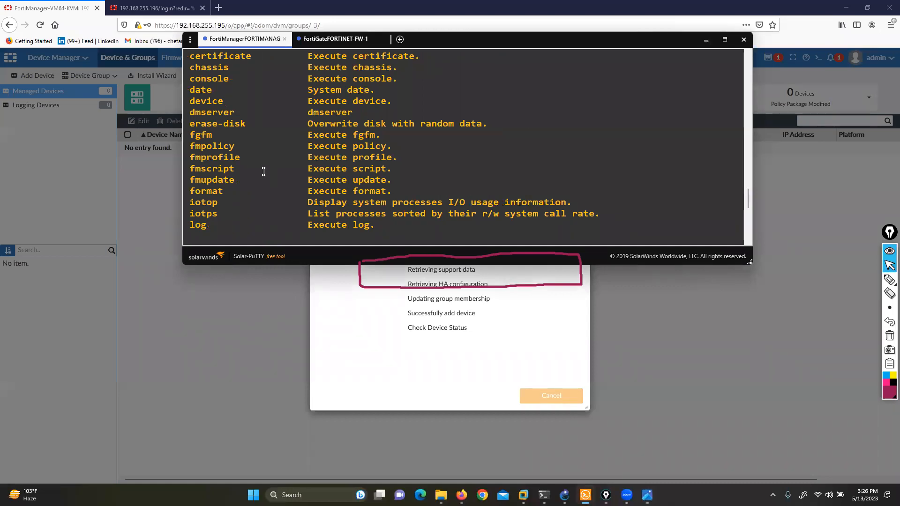
pyautogui.scroll(-5, 309, 192)
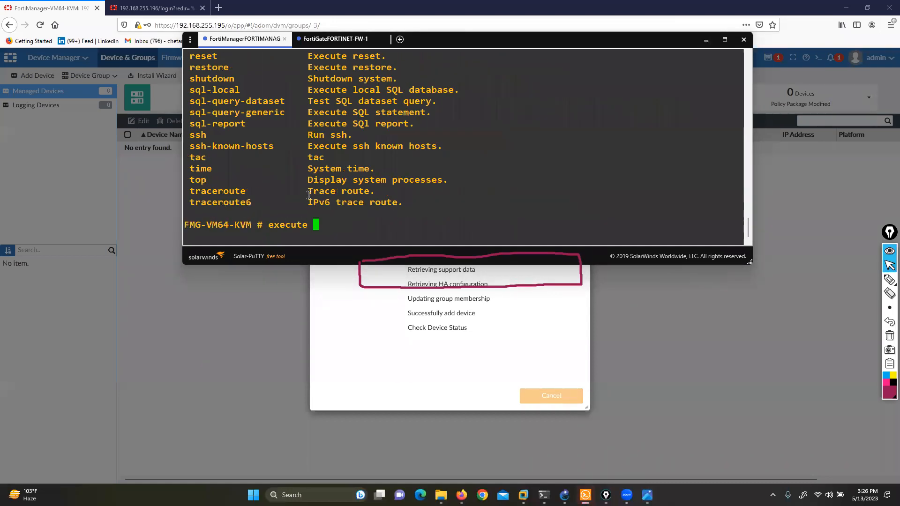
pyautogui.write('fmpolicy ?')
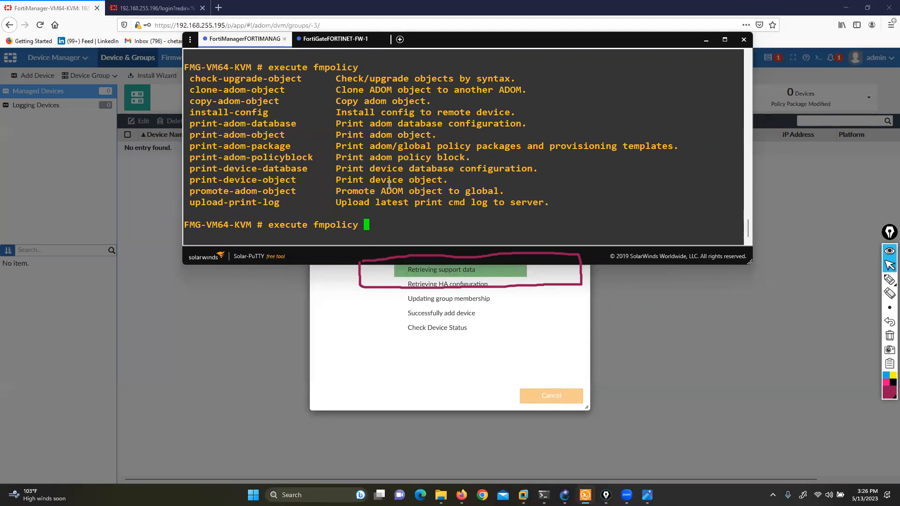
# Step: Clear the pending execute fmpolicy command and exit the FortiManager console session
pyautogui.press('BackSpace')
pyautogui.press('BackSpace')
pyautogui.press('BackSpace')
pyautogui.press('BackSpace')
pyautogui.press('BackSpace')
pyautogui.press('BackSpace')
pyautogui.press('BackSpace')
pyautogui.press('BackSpace')
pyautogui.press('BackSpace')
pyautogui.press('BackSpace')
pyautogui.press('BackSpace')
pyautogui.press('BackSpace')
pyautogui.press('BackSpace')
pyautogui.press('BackSpace')
pyautogui.press('BackSpace')
pyautogui.press('BackSpace')
pyautogui.press('BackSpace')
pyautogui.write('exit')
pyautogui.press('Return')
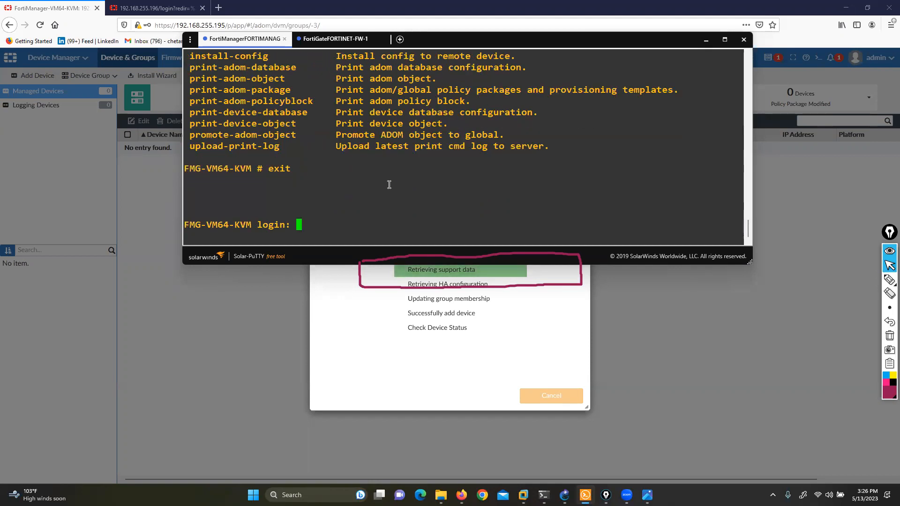
pyautogui.press('Return')
# Step: Return to the Add Device dialog and finish adding FW-1, postponing the import of its policies and objects
pyautogui.click(475, 354)
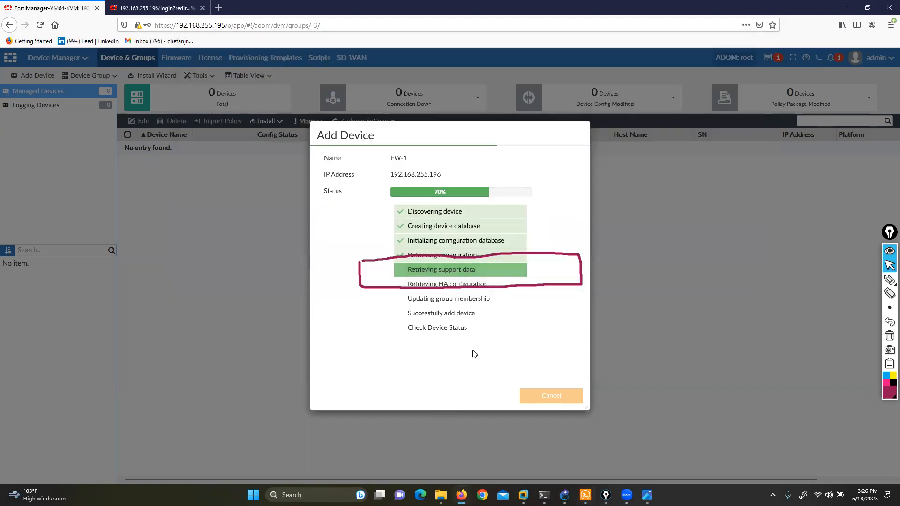
pyautogui.click(889, 336)
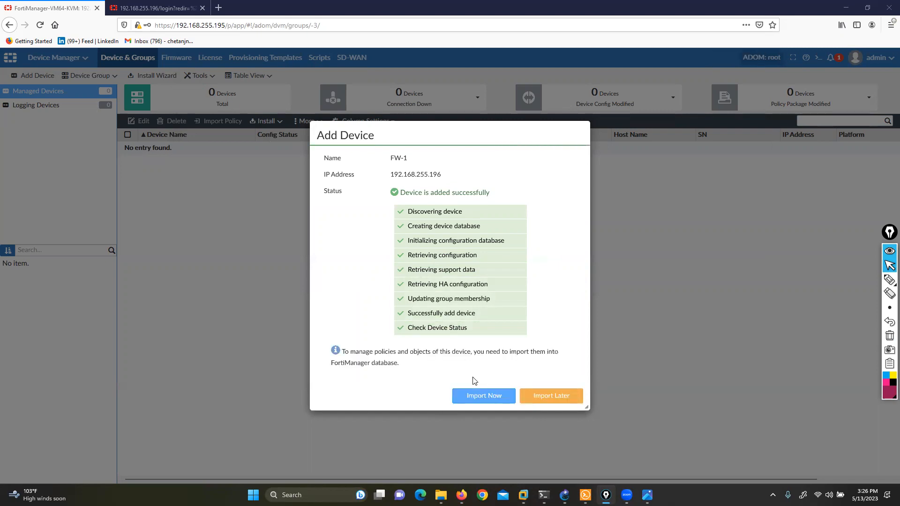
pyautogui.click(540, 398)
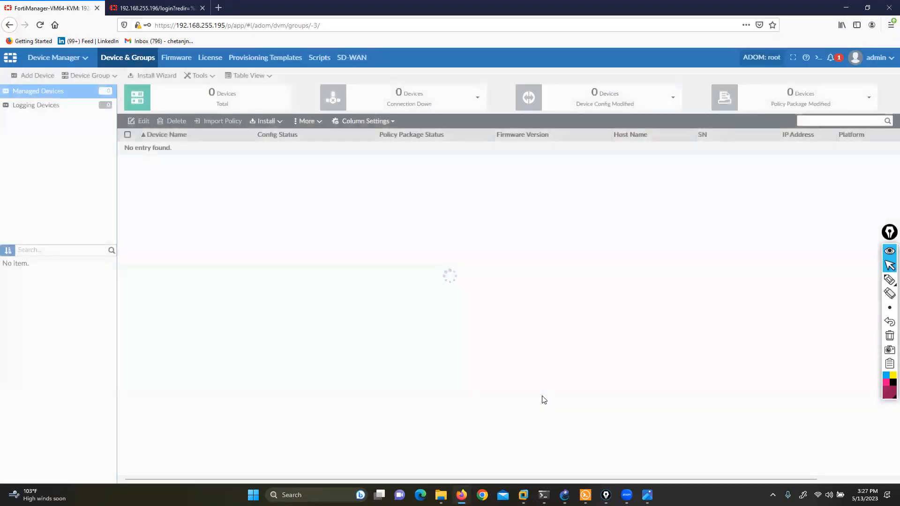
# Step: Start installing only the device settings on FW-1 with the Install Wizard
pyautogui.rightClick(274, 148)
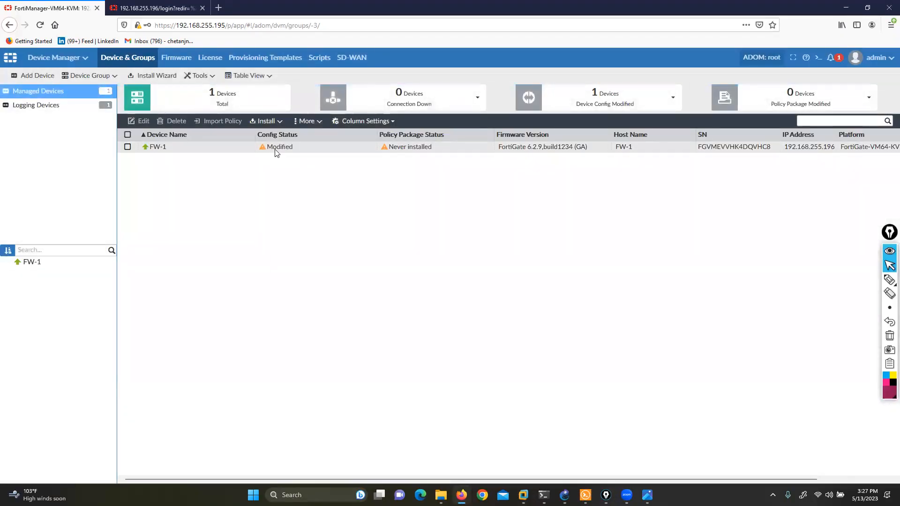
pyautogui.click(288, 170)
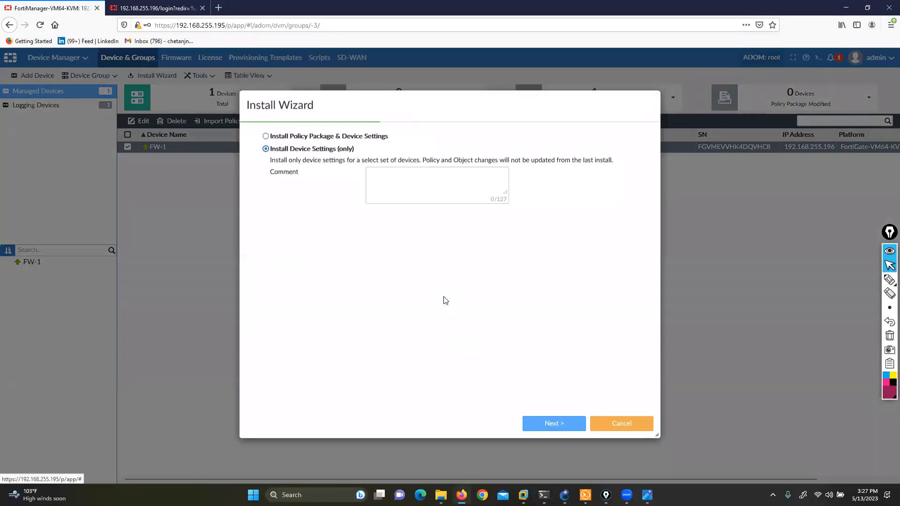
pyautogui.click(550, 425)
pyautogui.click(550, 425)
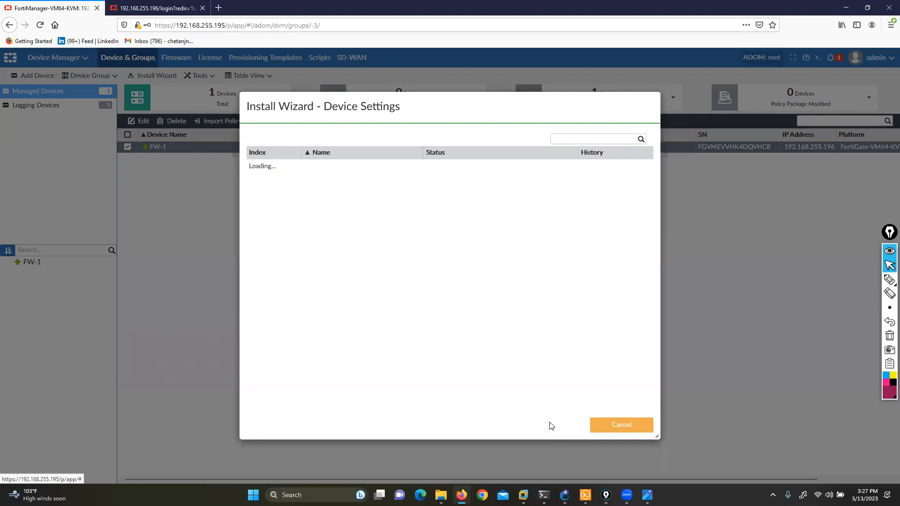
# Step: Switch to the FortiManager console and log in as admin with the account password
pyautogui.click(585, 495)
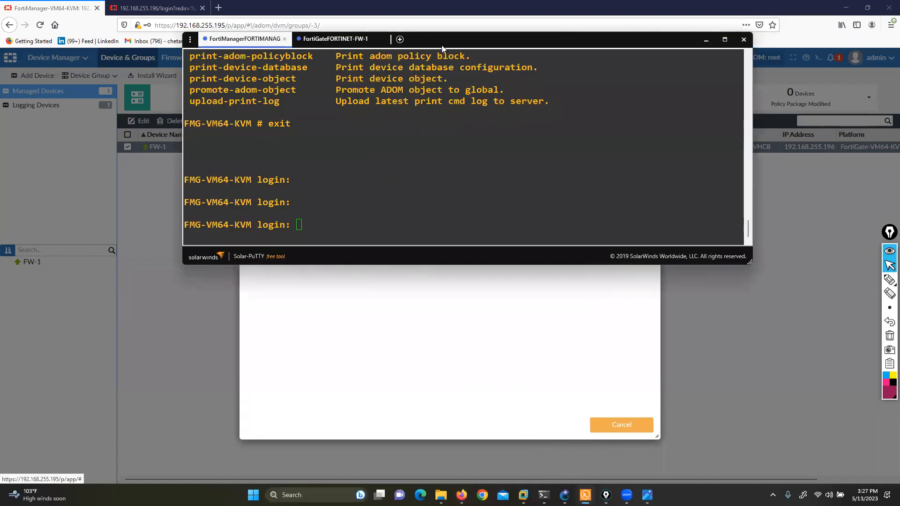
pyautogui.moveTo(442, 46); pyautogui.dragTo(452, 231)
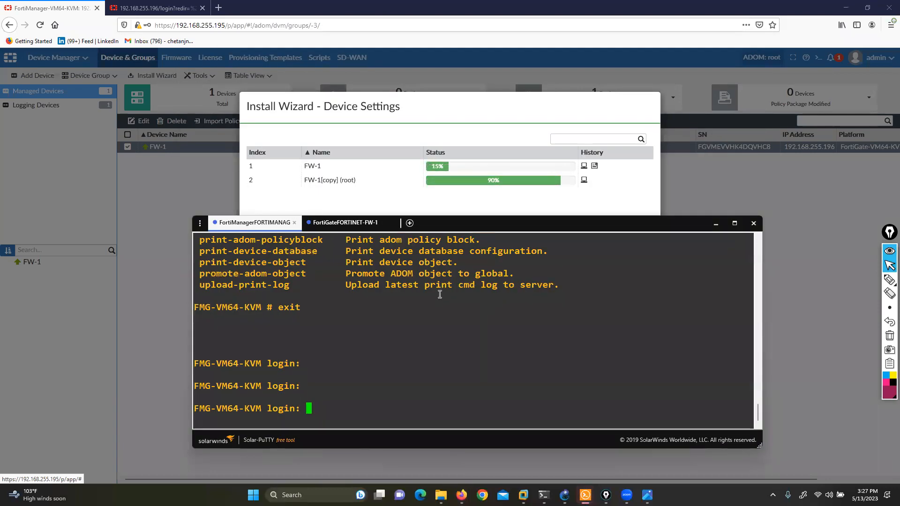
pyautogui.write('admin')
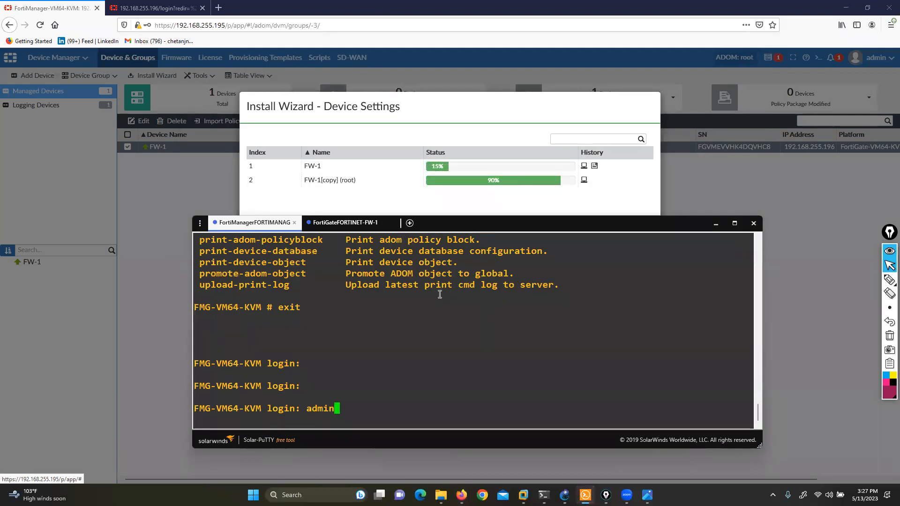
pyautogui.press('Return')
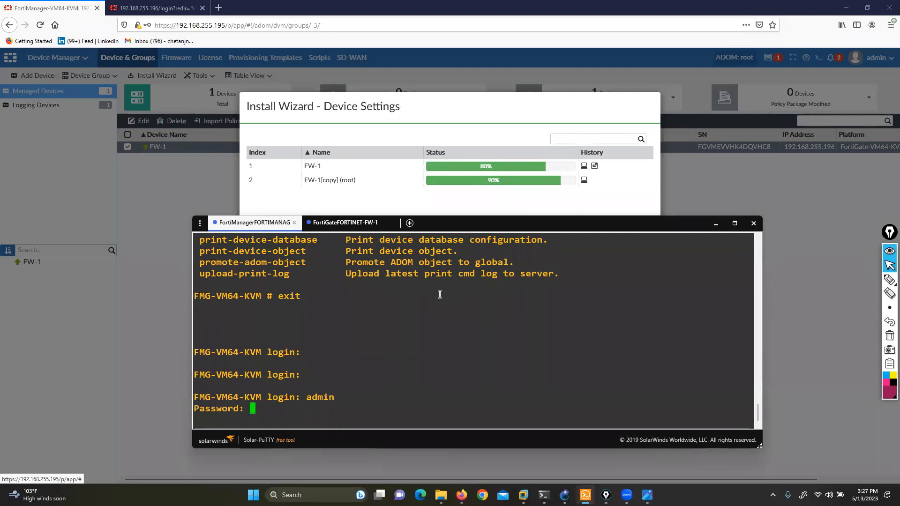
pyautogui.press('Return')
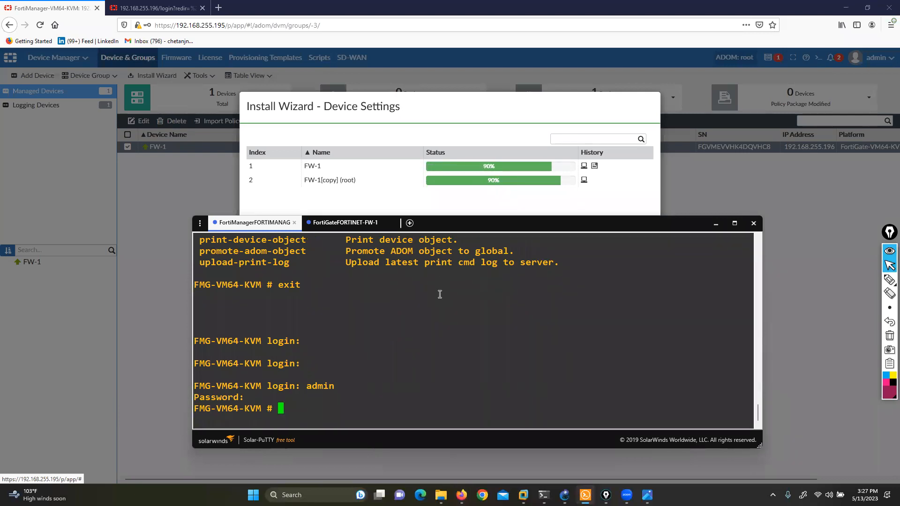
# Step: List the available subcommands of execute fmpolicy in the FortiManager console
pyautogui.press('Return')
pyautogui.press('Return')
pyautogui.write('execute fmpolicy')
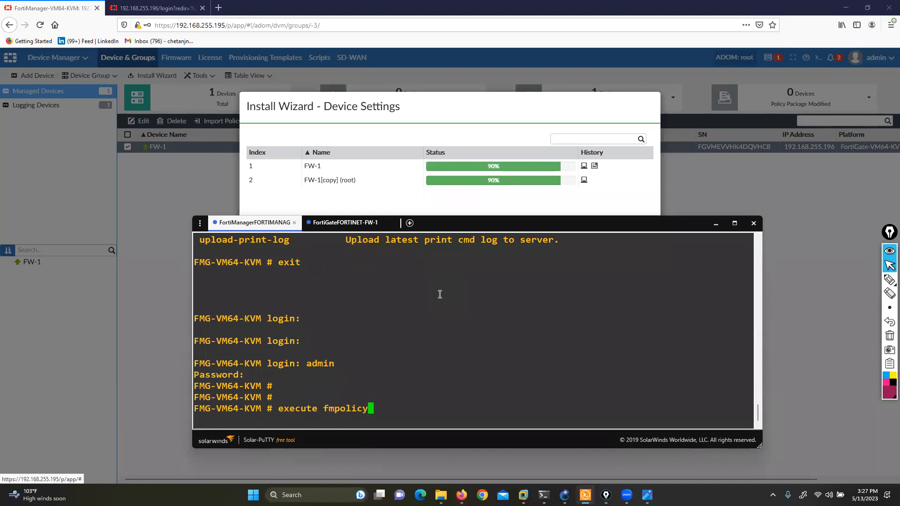
pyautogui.press('?')
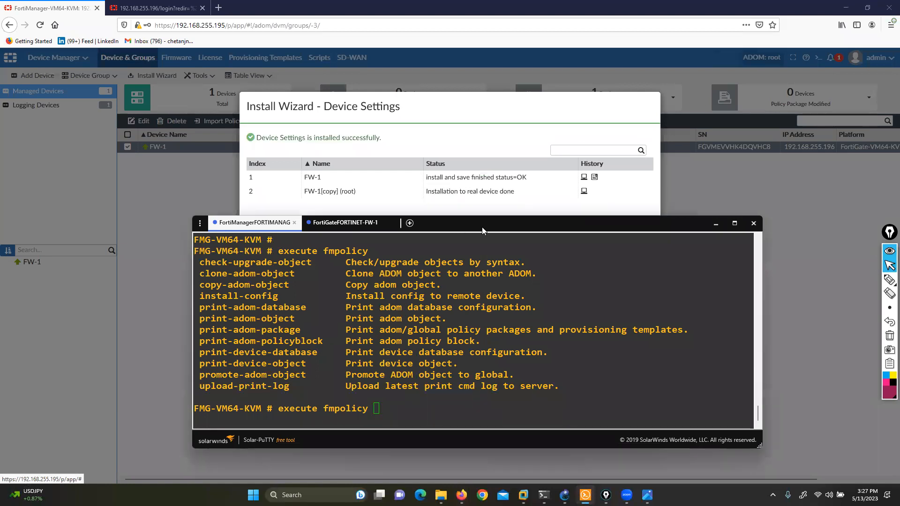
# Step: Finish the Install Wizard and open the provisioning templates to check the default system template's device assignment
pyautogui.click(530, 215)
pyautogui.click(613, 425)
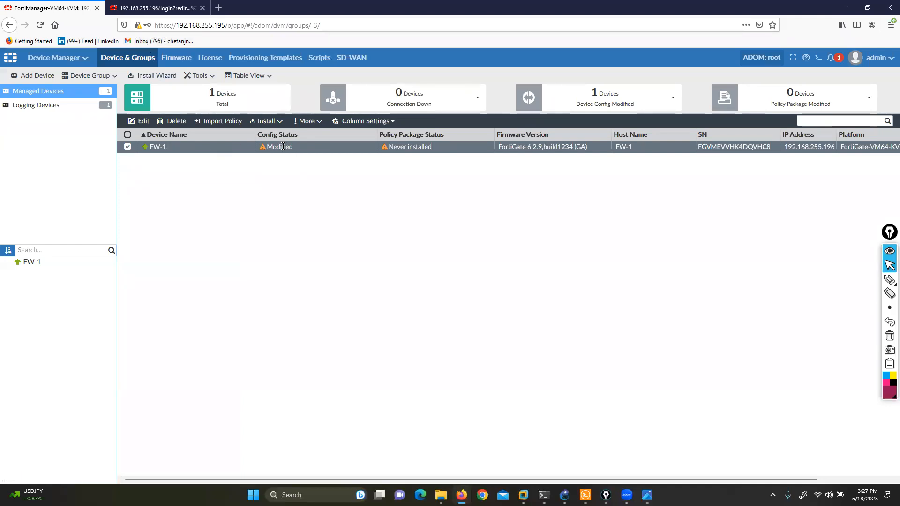
pyautogui.click(257, 59)
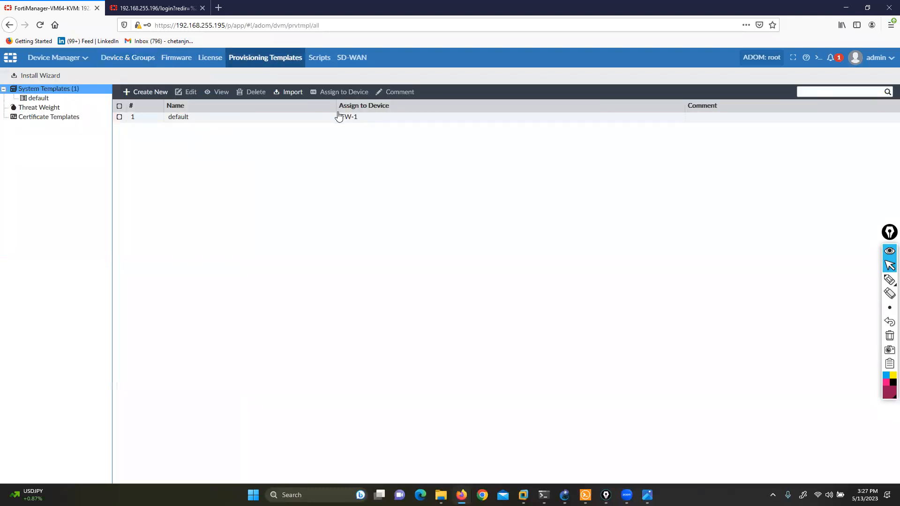
# Step: Compare the slide's print-prov-templates example with the console's fmpolicy subcommands, examining the print-adom-package entry and its description
pyautogui.click(586, 495)
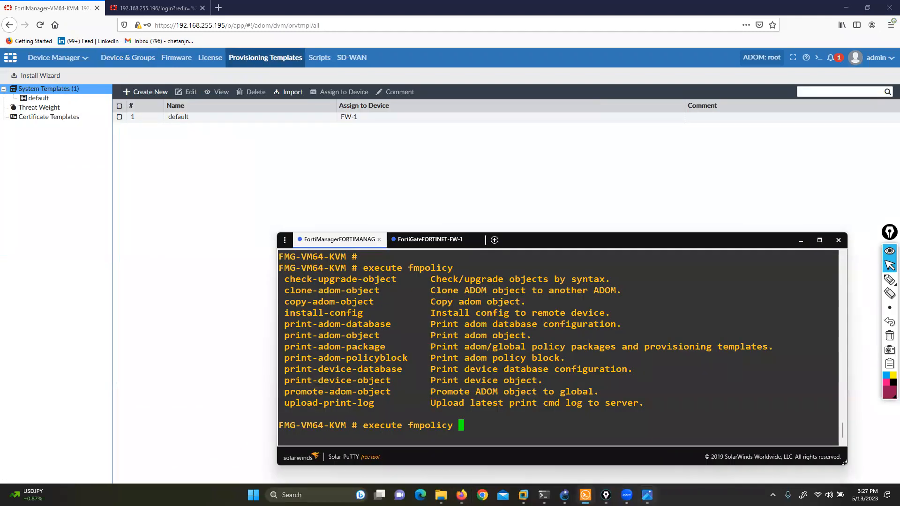
pyautogui.click(648, 495)
pyautogui.hotkey('alt', 'Tab')
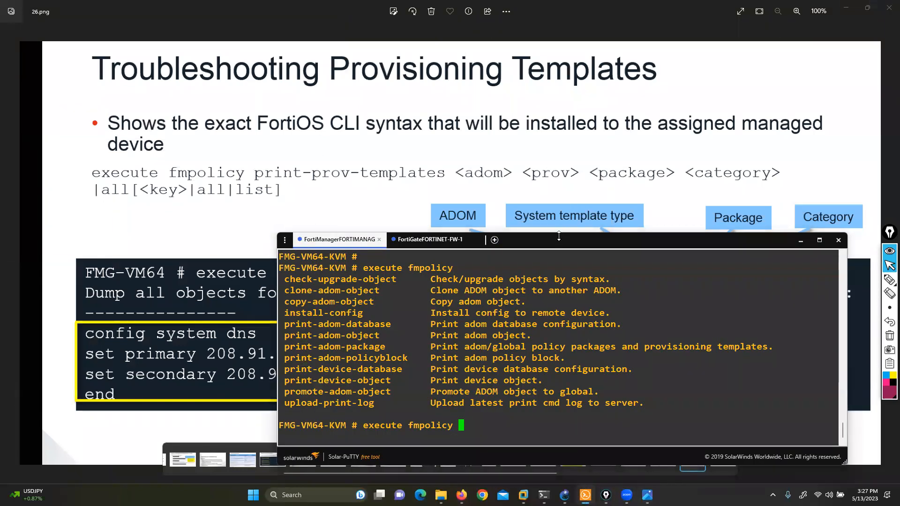
pyautogui.moveTo(550, 233); pyautogui.dragTo(548, 253)
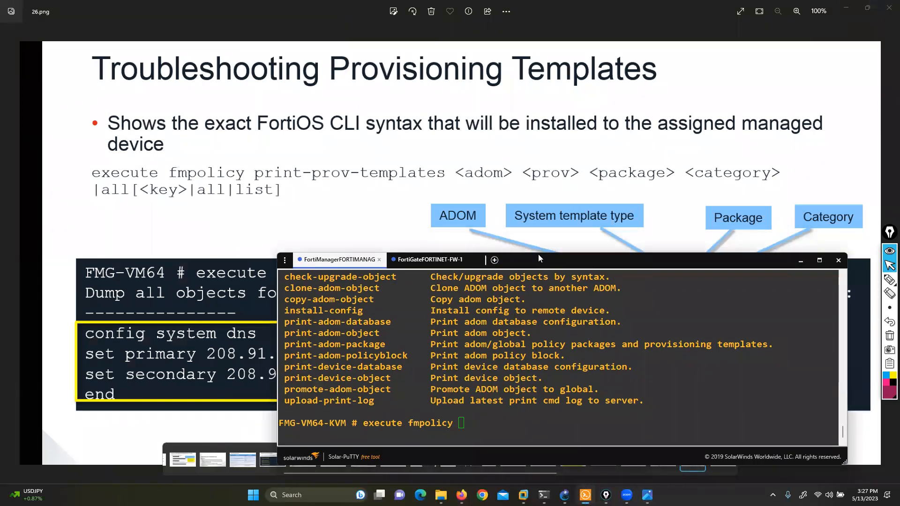
pyautogui.moveTo(492, 259); pyautogui.dragTo(443, 50)
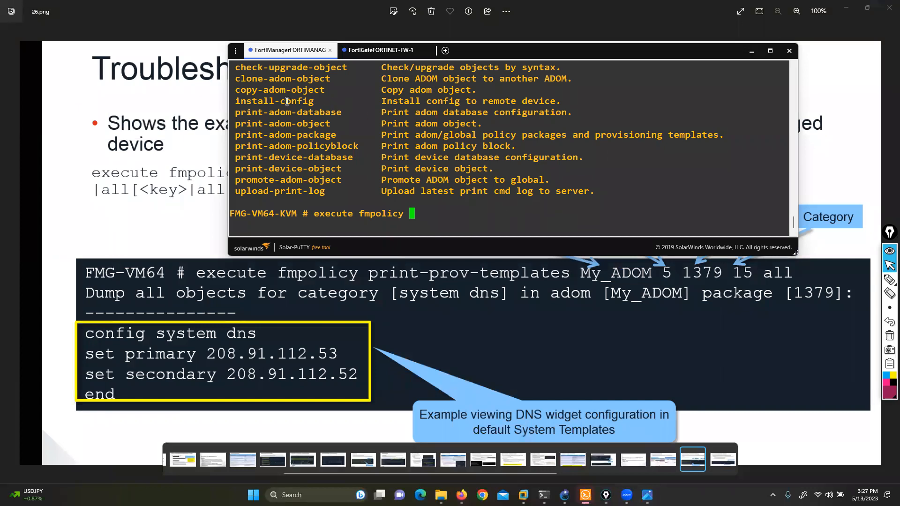
pyautogui.moveTo(255, 77); pyautogui.dragTo(315, 155)
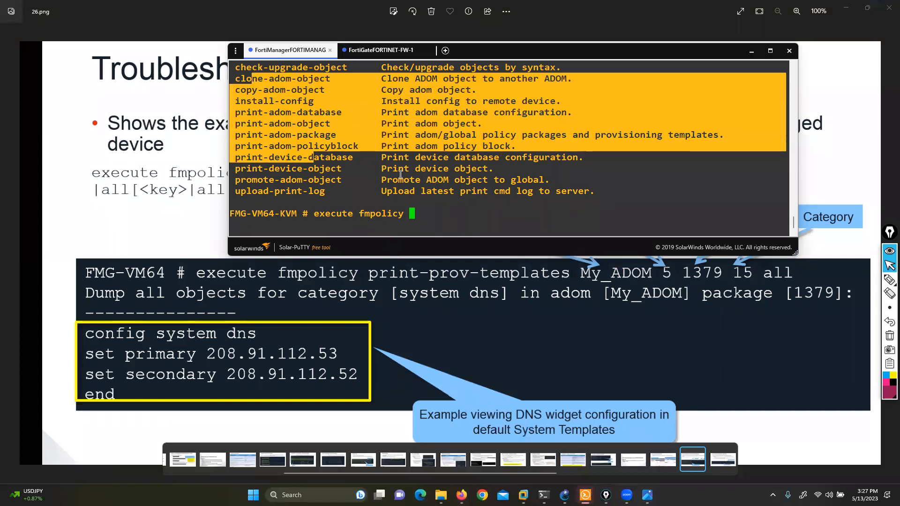
pyautogui.click(390, 166)
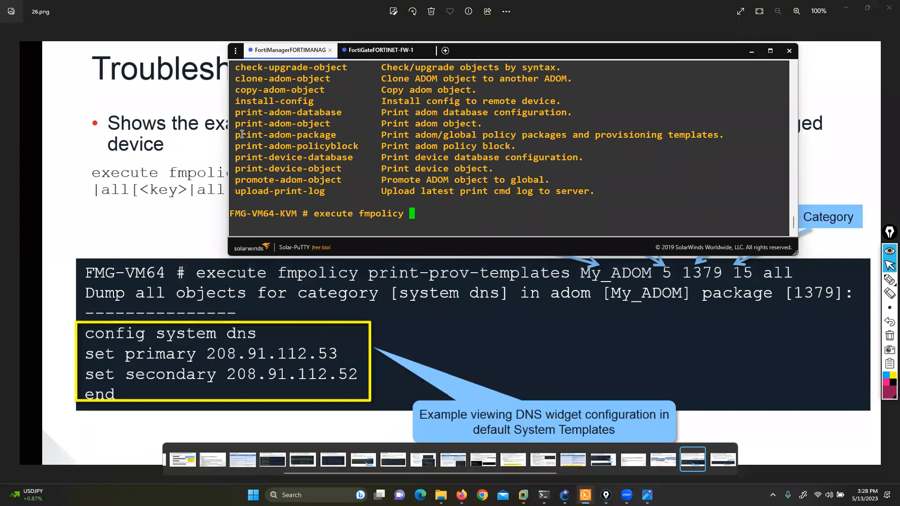
pyautogui.moveTo(241, 135); pyautogui.dragTo(331, 138)
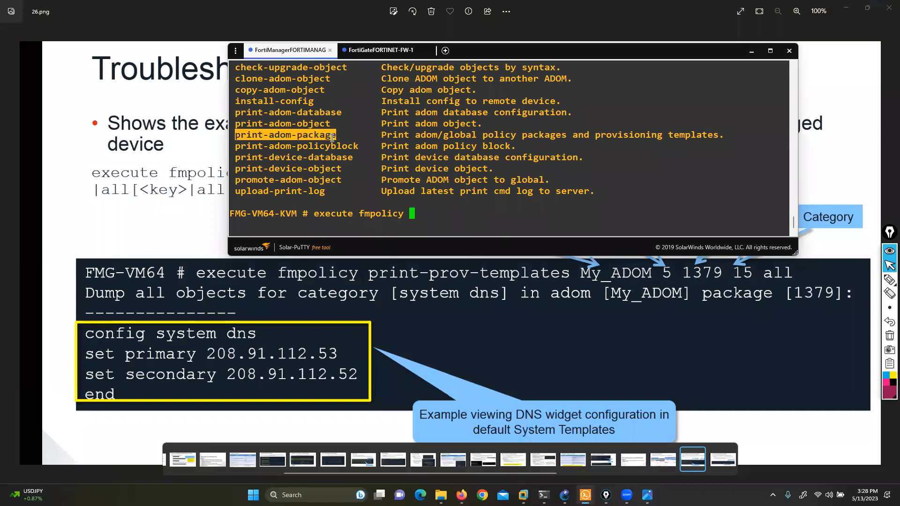
pyautogui.moveTo(472, 135); pyautogui.dragTo(694, 136)
pyautogui.click(580, 175)
# Step: Enter print-adom-package after execute fmpolicy and list the ADOM names it accepts
pyautogui.write('print-adom-database')
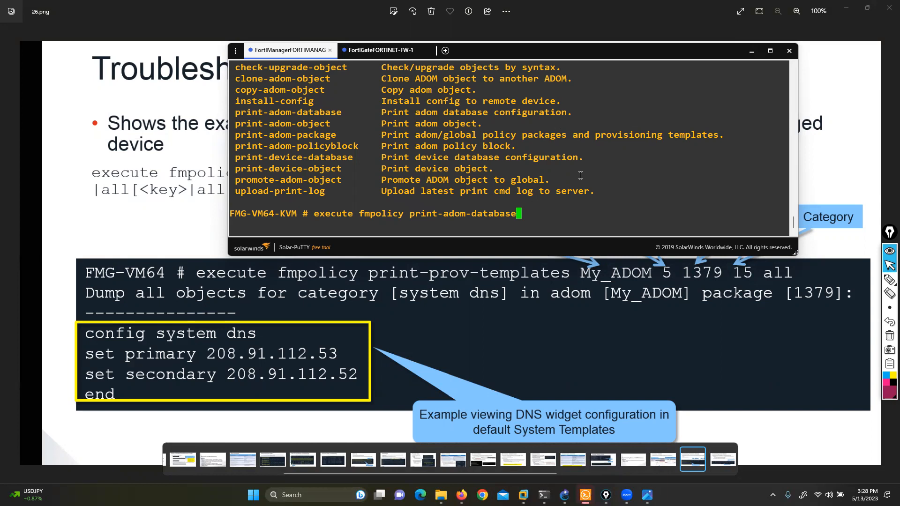
pyautogui.press('BackSpace')
pyautogui.press('BackSpace')
pyautogui.press('BackSpace')
pyautogui.press('BackSpace')
pyautogui.press('BackSpace')
pyautogui.press('BackSpace')
pyautogui.press('BackSpace')
pyautogui.press('BackSpace')
pyautogui.write('package')
pyautogui.press('?')
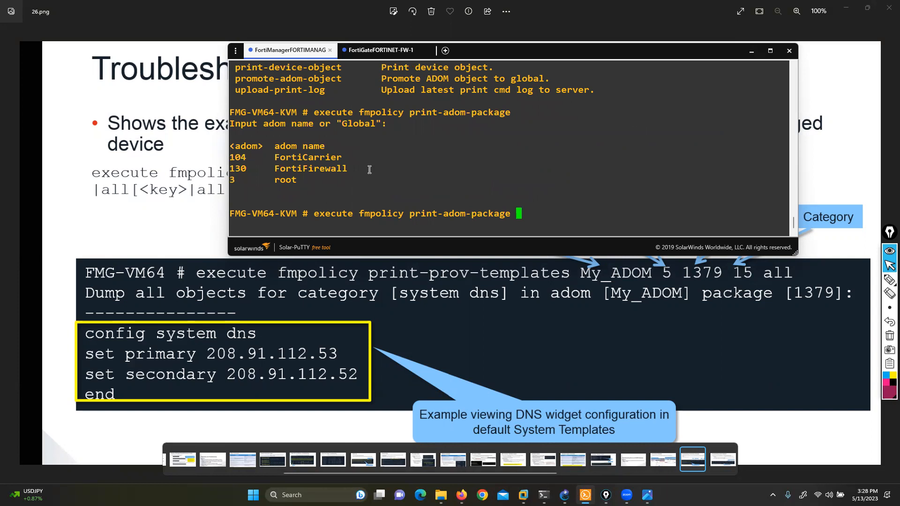
# Step: Add root as the ADOM to the print-adom-package command and list its policy package and template types
pyautogui.doubleClick(282, 181)
pyautogui.click(295, 181)
pyautogui.doubleClick(236, 181)
pyautogui.click(243, 180)
pyautogui.moveTo(280, 180); pyautogui.dragTo(298, 180)
pyautogui.click(566, 220)
pyautogui.write('root')
pyautogui.press('?')
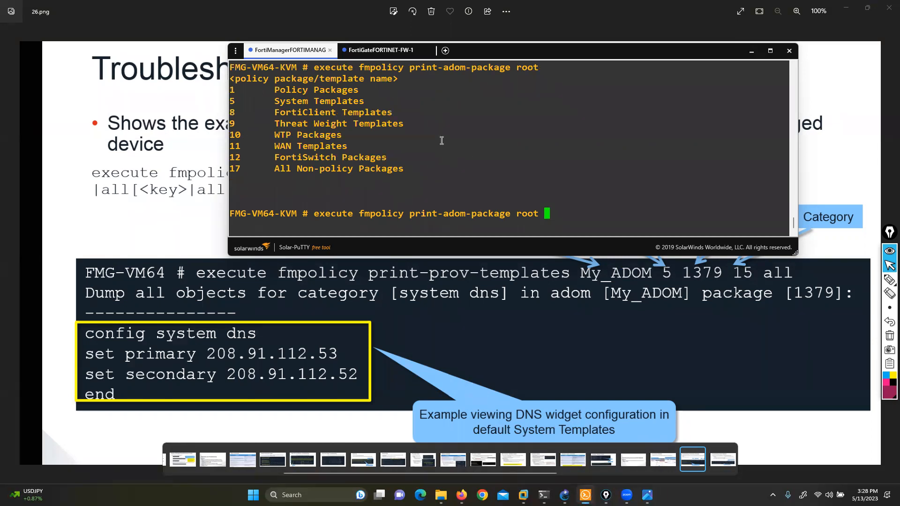
# Step: Circle the system template type 5 in the slide's example and mark the System Templates entry in the console
pyautogui.moveTo(242, 86)
pyautogui.mouseDown()
pyautogui.moveTo(281, 124)
pyautogui.moveTo(293, 171)
pyautogui.mouseUp()
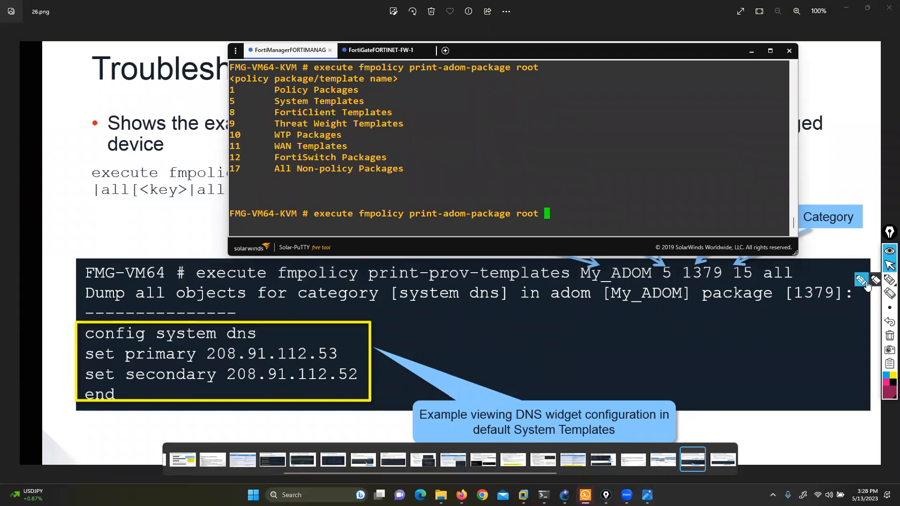
pyautogui.click(890, 280)
pyautogui.moveTo(684, 271)
pyautogui.mouseDown()
pyautogui.moveTo(662, 257)
pyautogui.moveTo(651, 281)
pyautogui.moveTo(681, 281)
pyautogui.moveTo(679, 263)
pyautogui.mouseUp()
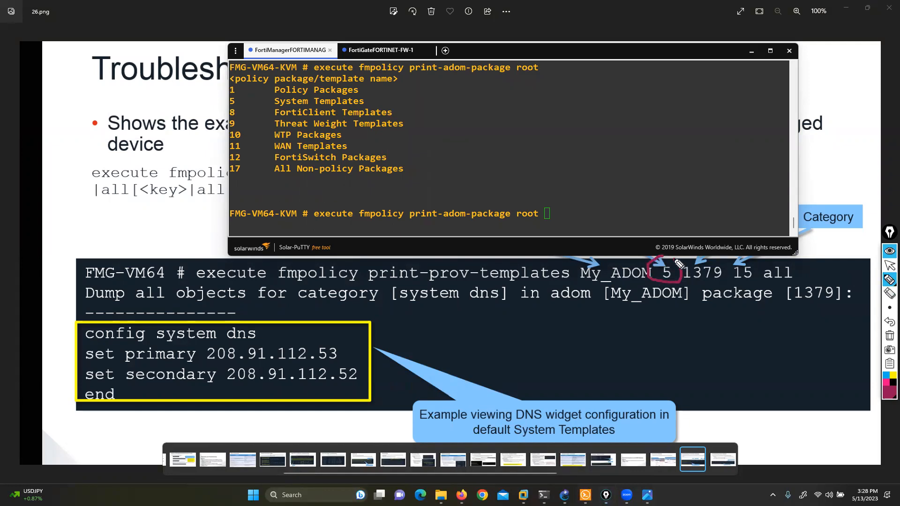
pyautogui.moveTo(240, 100); pyautogui.dragTo(271, 102)
pyautogui.click(889, 265)
# Step: Try to list the packages for template type 5 in the root ADOM, interrupting the pending listing
pyautogui.click(645, 189)
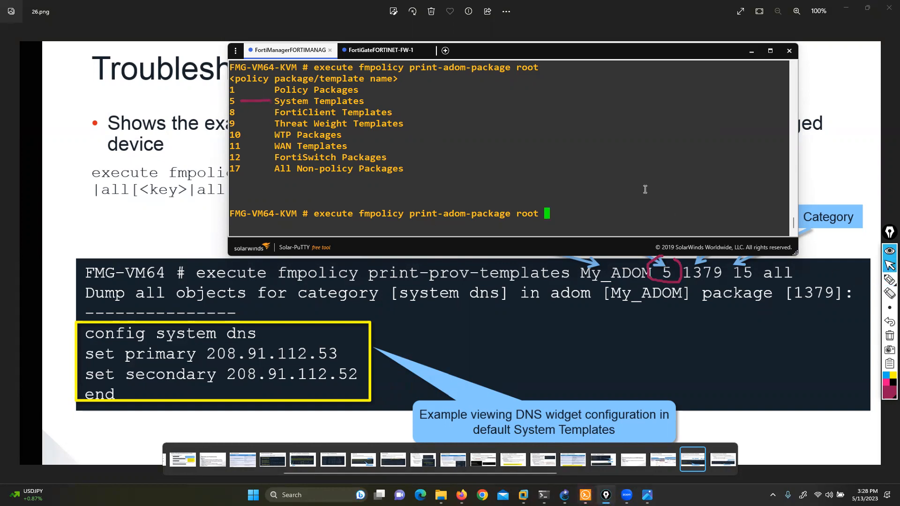
pyautogui.write('5')
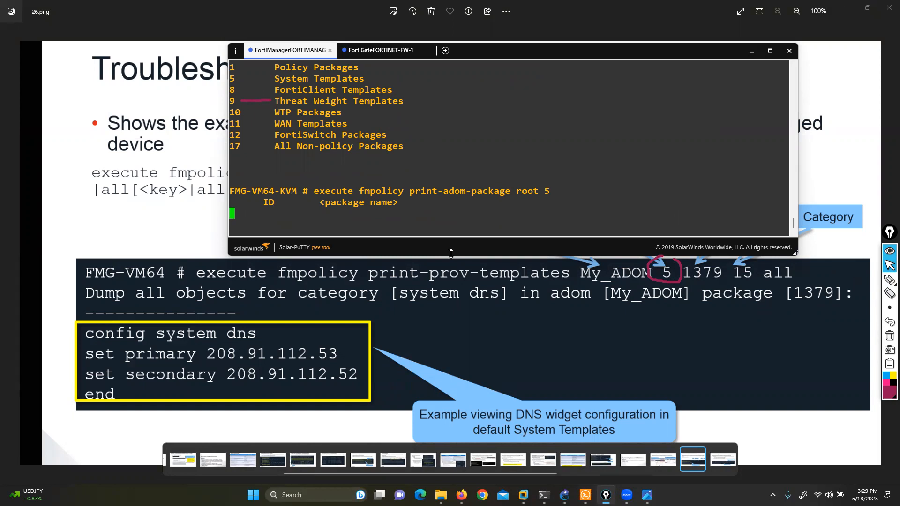
pyautogui.moveTo(501, 43)
pyautogui.mouseDown()
pyautogui.moveTo(508, 102)
pyautogui.moveTo(502, 43)
pyautogui.mouseUp()
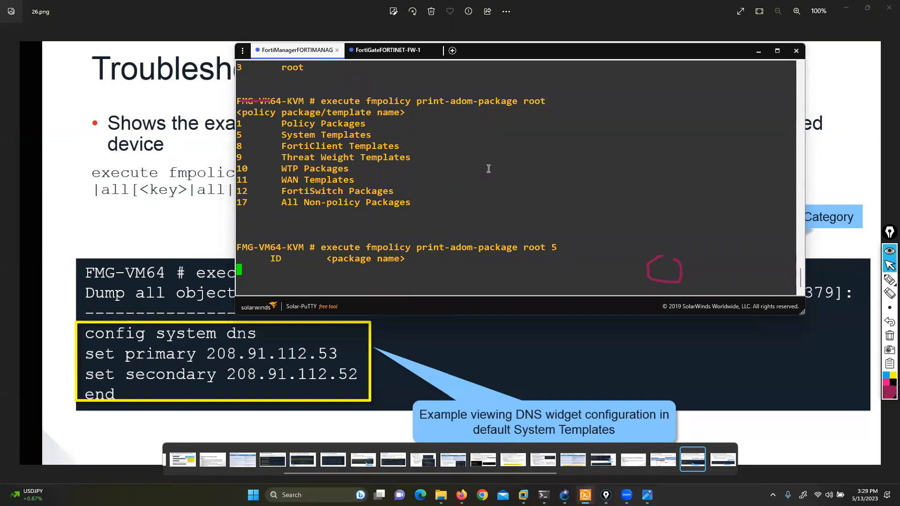
pyautogui.hotkey('ctrl', 'z')
pyautogui.press('Return')
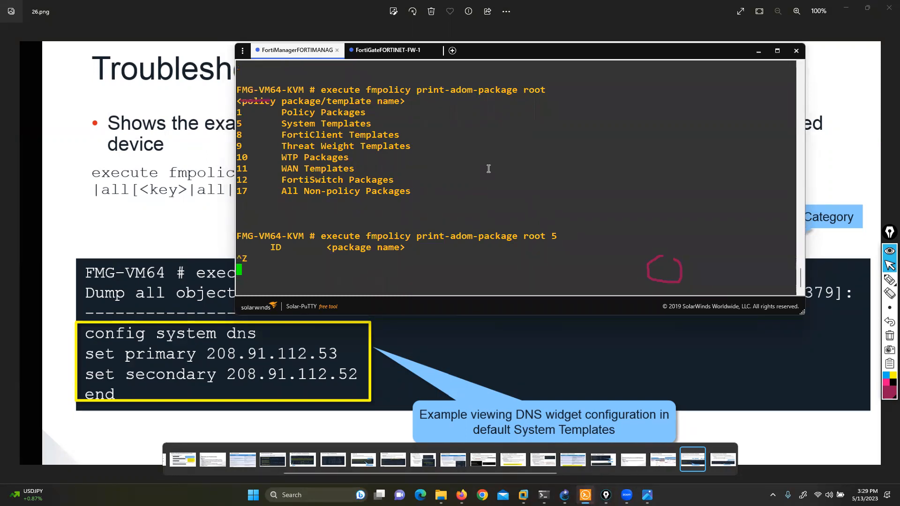
pyautogui.press('Up')
pyautogui.press('Up')
pyautogui.press('BackSpace')
pyautogui.press('BackSpace')
pyautogui.press('BackSpace')
pyautogui.press('BackSpace')
pyautogui.press('BackSpace')
pyautogui.press('BackSpace')
pyautogui.press('BackSpace')
pyautogui.press('BackSpace')
pyautogui.write('e')
pyautogui.press('Tab')
pyautogui.press('Return')
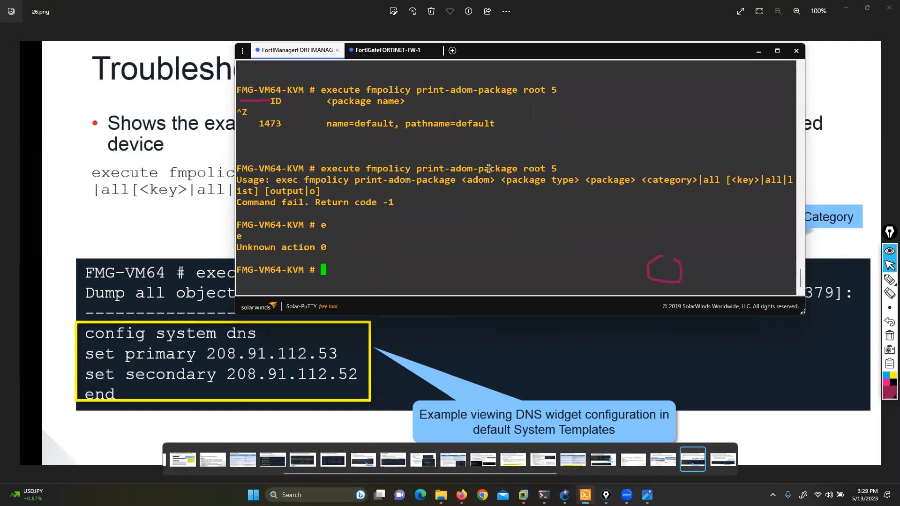
# Step: Re-enter execute fmpolicy print-adom-package root on a fresh prompt and list the package and template types
pyautogui.press('Return')
pyautogui.press('Return')
pyautogui.press('Return')
pyautogui.press('Return')
pyautogui.press('Return')
pyautogui.write('execute fmpolicy pr')
pyautogui.press('BackSpace')
pyautogui.press('BackSpace')
pyautogui.press('BackSpace')
pyautogui.write('pr')
pyautogui.press('Tab')
pyautogui.press('Tab')
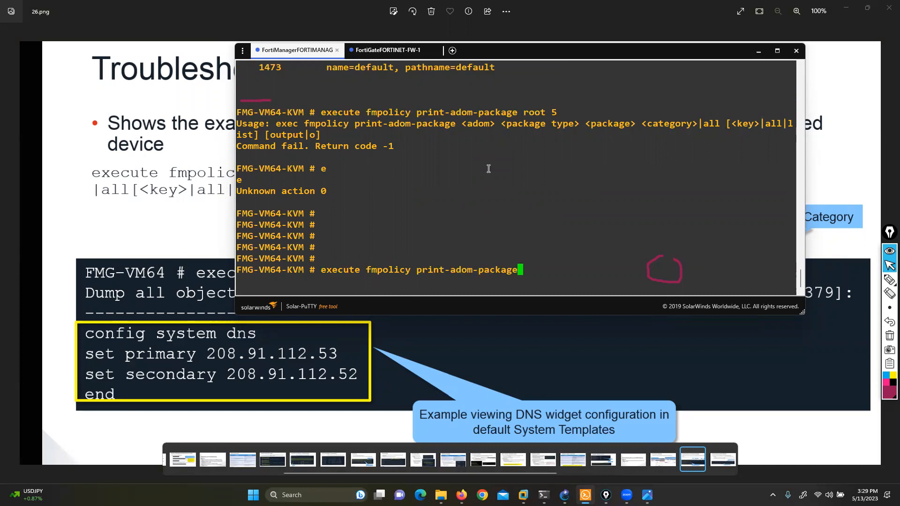
pyautogui.write('root')
pyautogui.press('?')
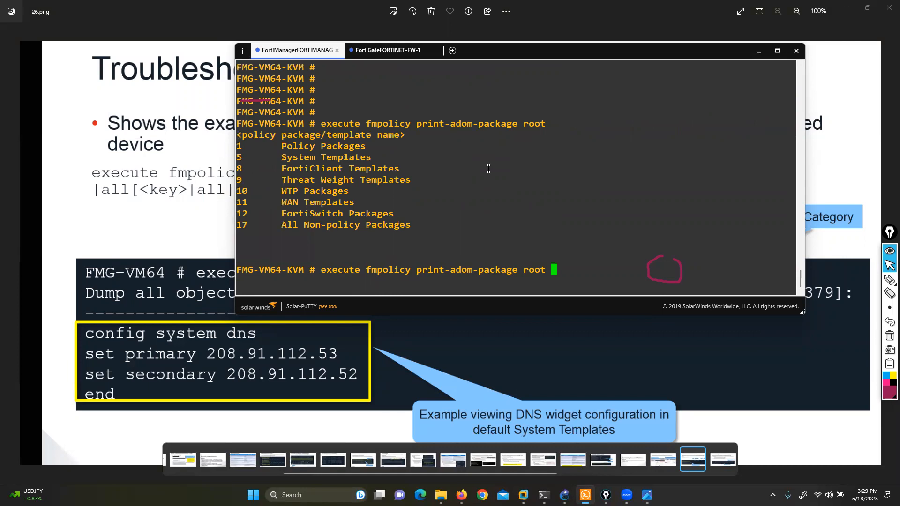
# Step: List the packages for template type 5, run the command without a package, and recall it for completion
pyautogui.write('5')
pyautogui.press('?')
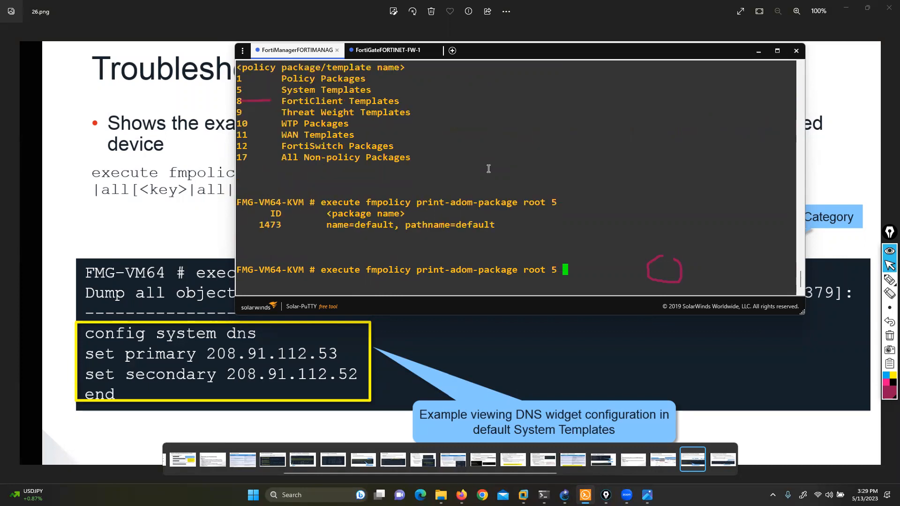
pyautogui.press('Return')
pyautogui.press('Up')
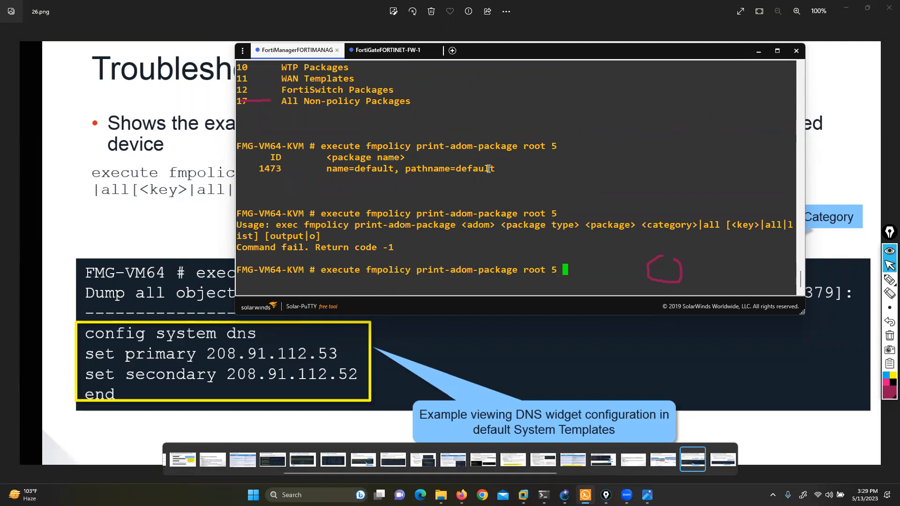
# Step: Add package 1473 to the print-adom-package root 5 command, list its categories, and look through them
pyautogui.write('1473')
pyautogui.moveTo(522, 43); pyautogui.dragTo(472, 46)
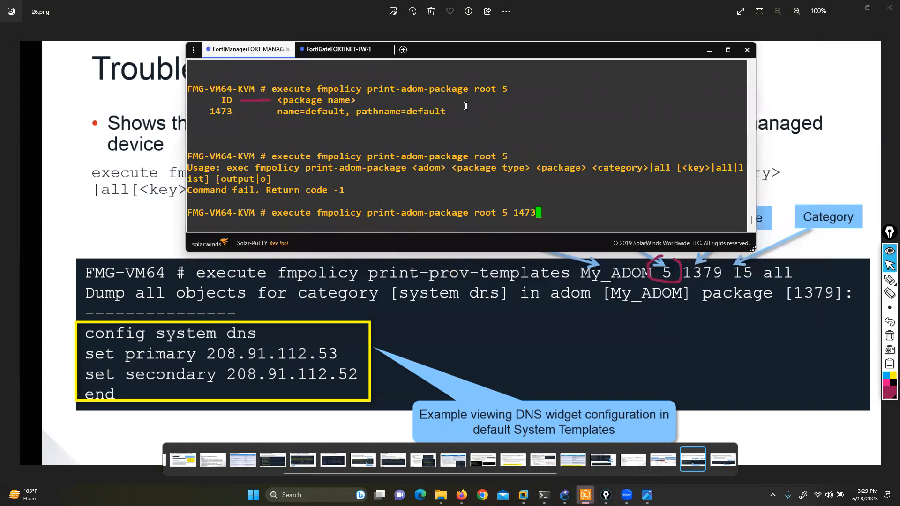
pyautogui.write('?')
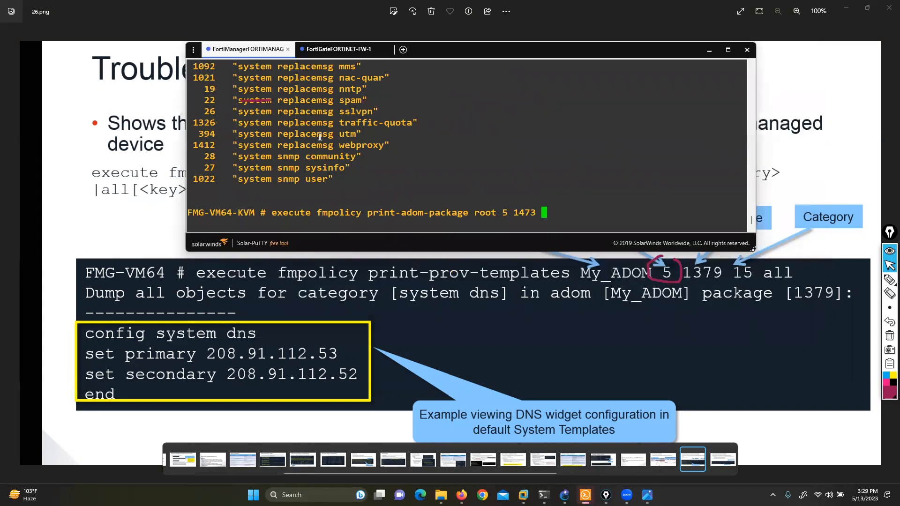
pyautogui.click(443, 52)
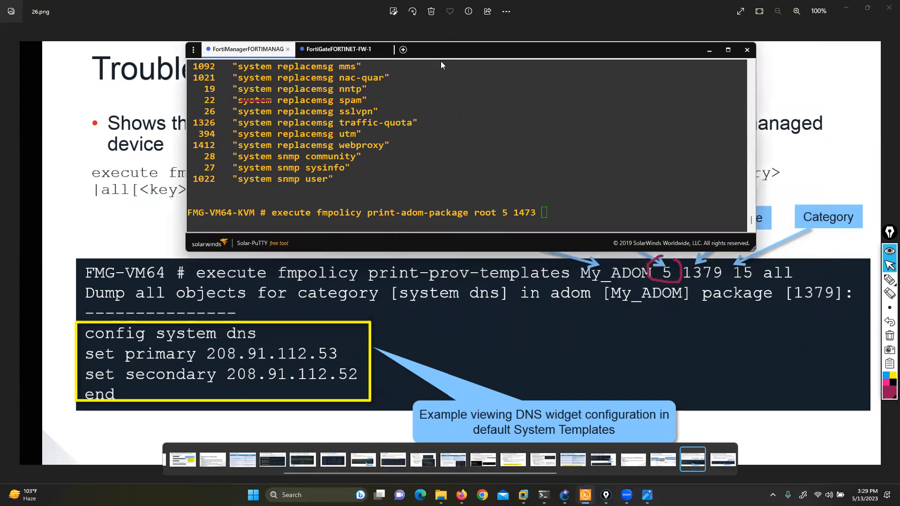
pyautogui.moveTo(443, 51); pyautogui.dragTo(397, 96)
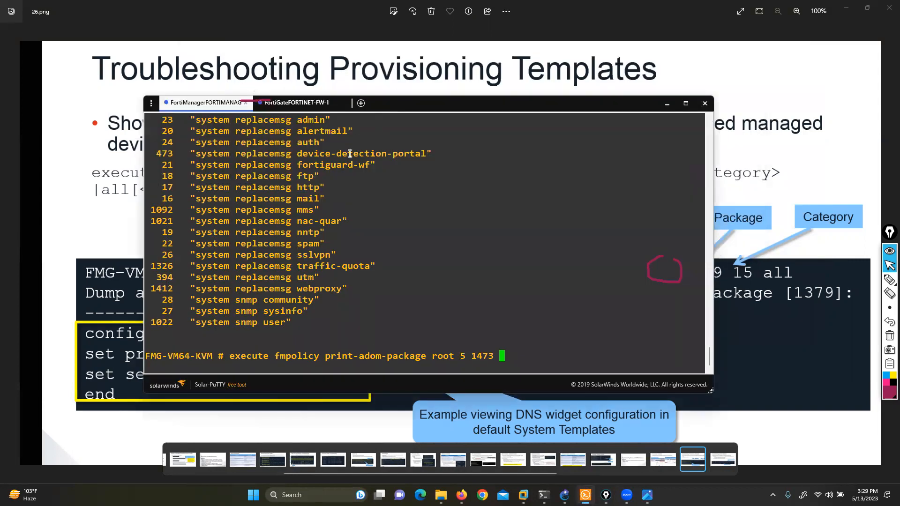
pyautogui.scroll(4, 330, 265)
pyautogui.scroll(4, 315, 253)
pyautogui.scroll(-4, 270, 251)
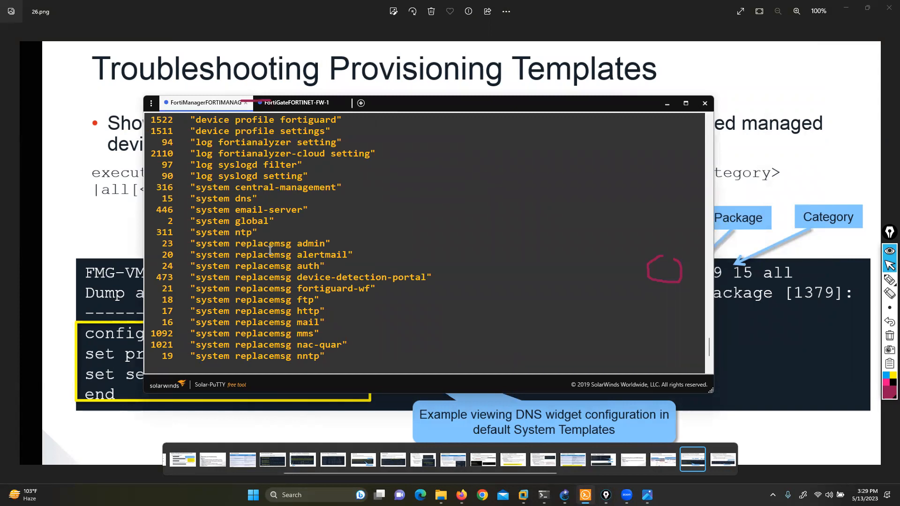
# Step: Highlight category number 15 beside system dns and move the terminal window clear of the slide's example command
pyautogui.doubleClick(170, 199)
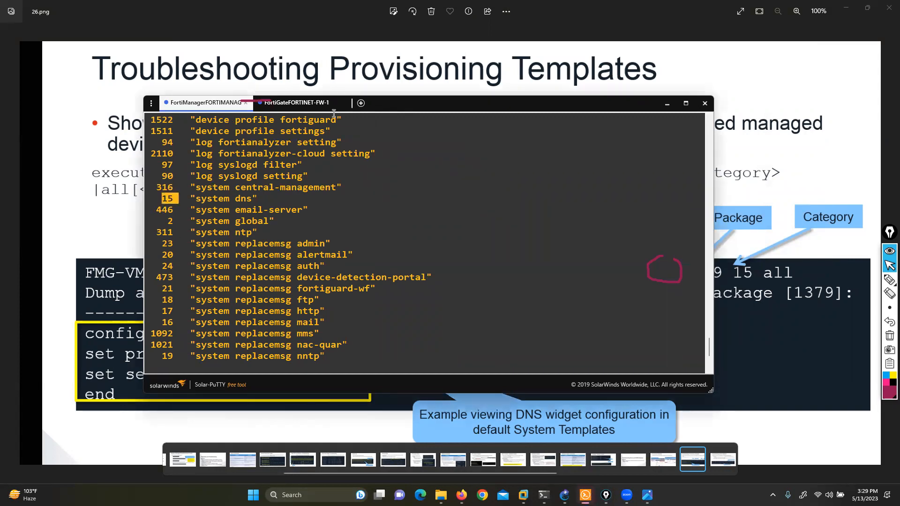
pyautogui.moveTo(334, 111); pyautogui.dragTo(228, 103)
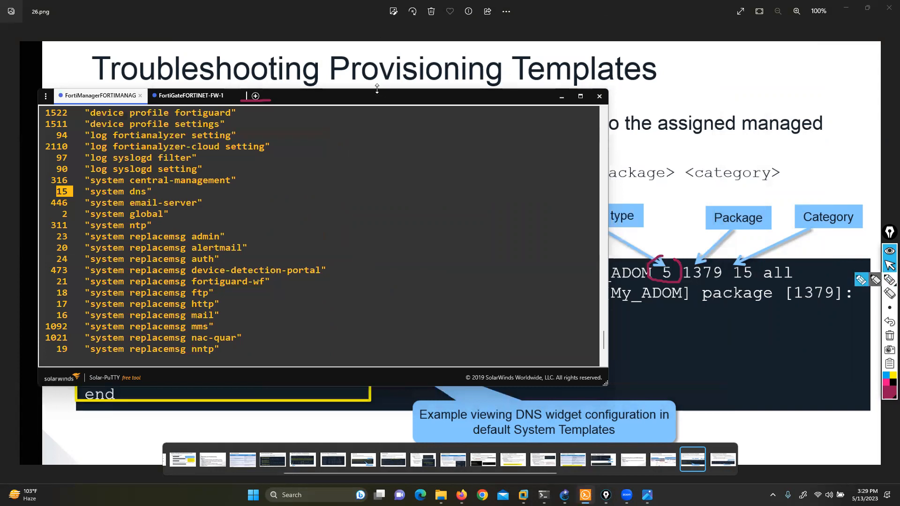
pyautogui.moveTo(377, 89); pyautogui.dragTo(497, 62)
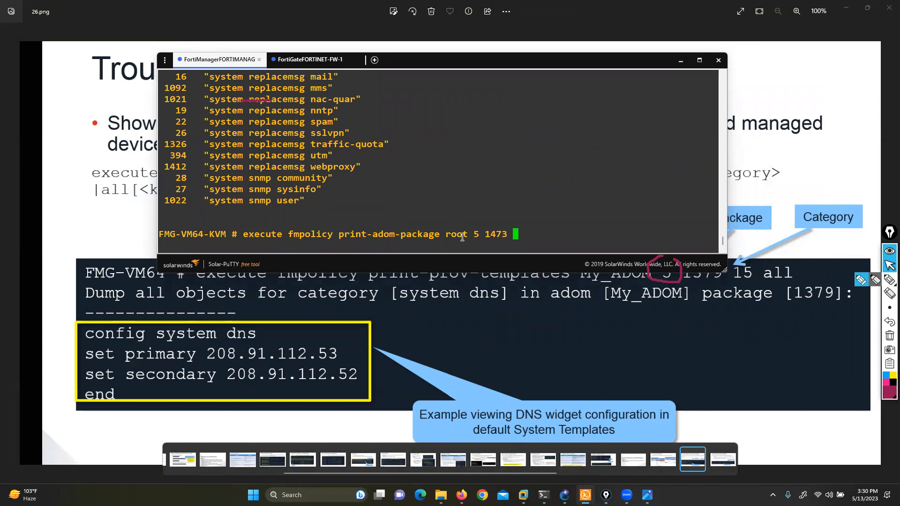
pyautogui.click(494, 63)
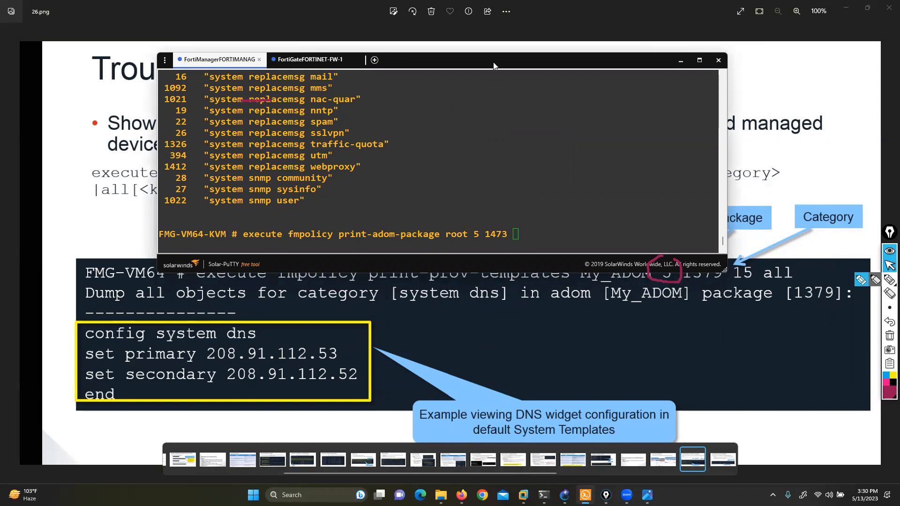
pyautogui.moveTo(494, 63); pyautogui.dragTo(481, 49)
pyautogui.click(503, 225)
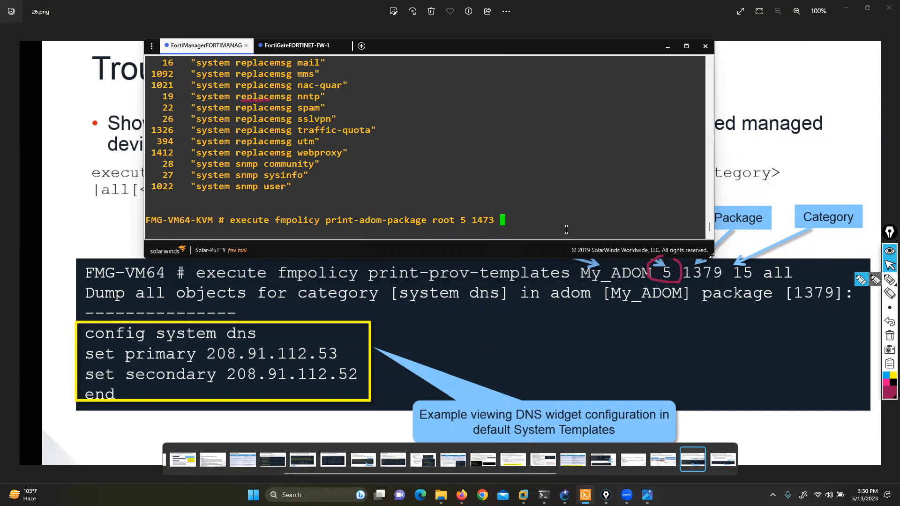
# Step: Circle the category value 15 in the slide's example command with the annotation pen
pyautogui.click(870, 280)
pyautogui.moveTo(768, 267)
pyautogui.mouseDown()
pyautogui.moveTo(741, 264)
pyautogui.moveTo(740, 288)
pyautogui.moveTo(761, 263)
pyautogui.mouseUp()
pyautogui.click(889, 266)
# Step: Locate the system dns category and run execute fmpolicy print-adom-package root 5 1473 15 all, highlighting the output line
pyautogui.doubleClick(175, 128)
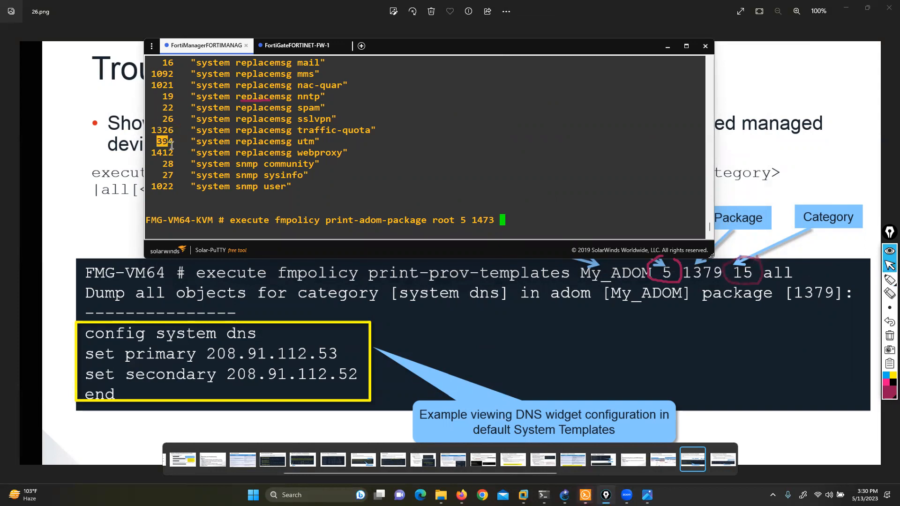
pyautogui.scroll(7, 177, 159)
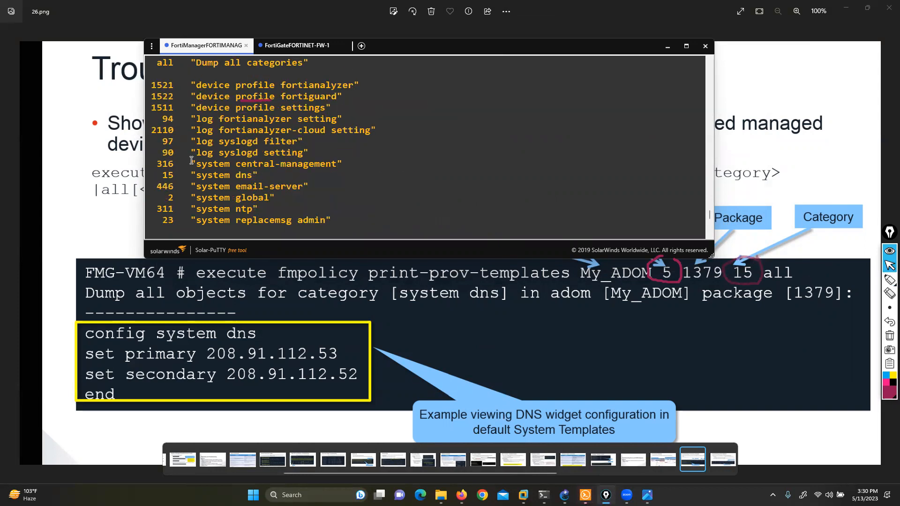
pyautogui.scroll(2, 191, 160)
pyautogui.scroll(-2, 191, 160)
pyautogui.moveTo(166, 172); pyautogui.dragTo(247, 168)
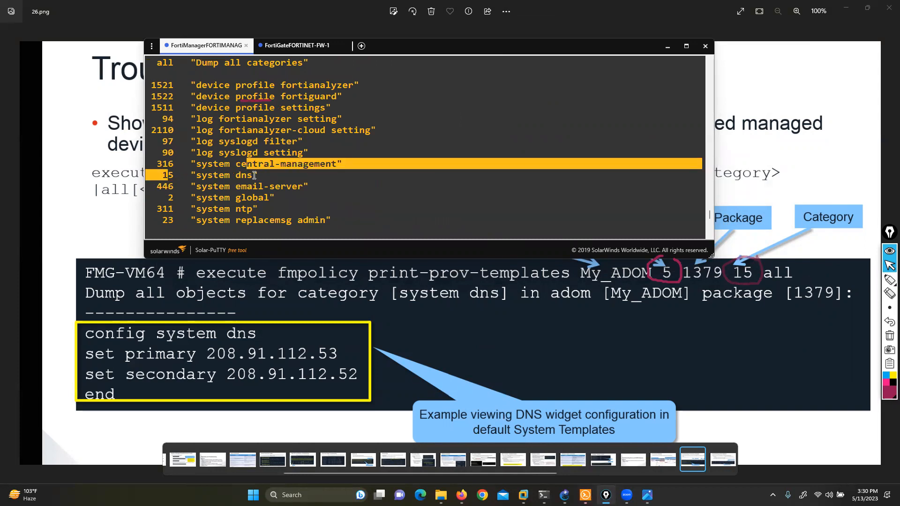
pyautogui.scroll(-7, 328, 196)
pyautogui.write('15 all')
pyautogui.press('Return')
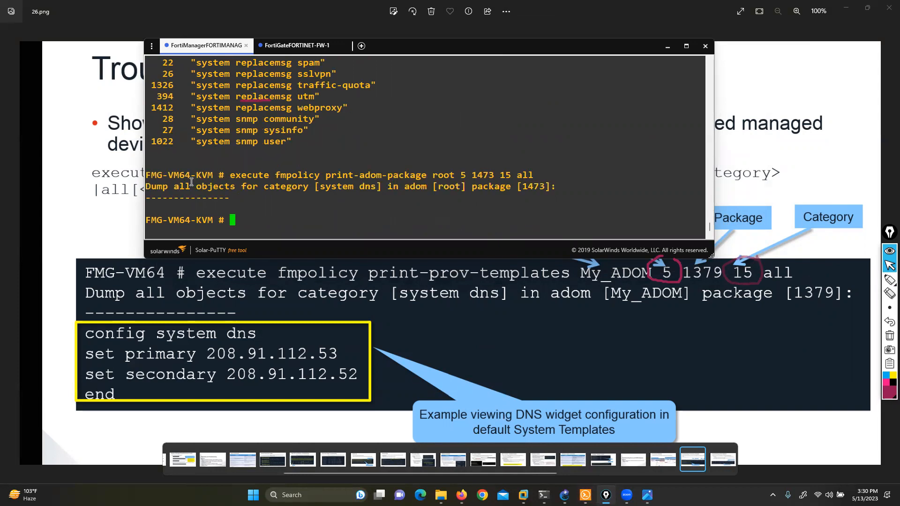
pyautogui.moveTo(171, 186); pyautogui.dragTo(533, 189)
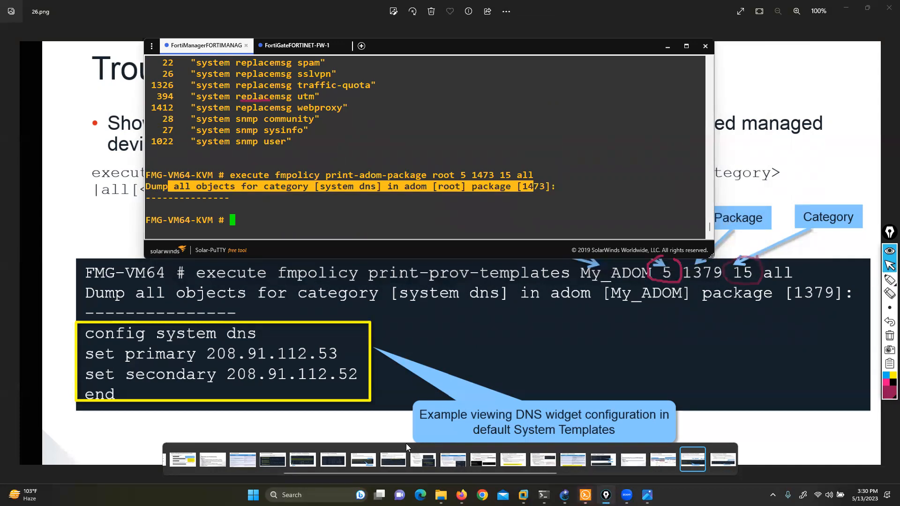
# Step: Switch to FortiManager in Firefox, apply primary DNS 8.8.8.8 and secondary DNS 4.2.2.2 in the default system template, and reopen it
pyautogui.click(461, 495)
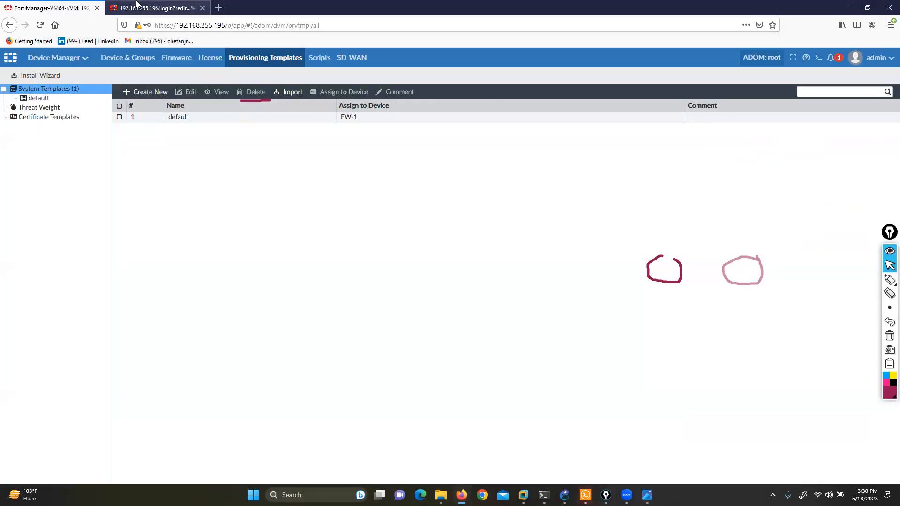
pyautogui.doubleClick(178, 117)
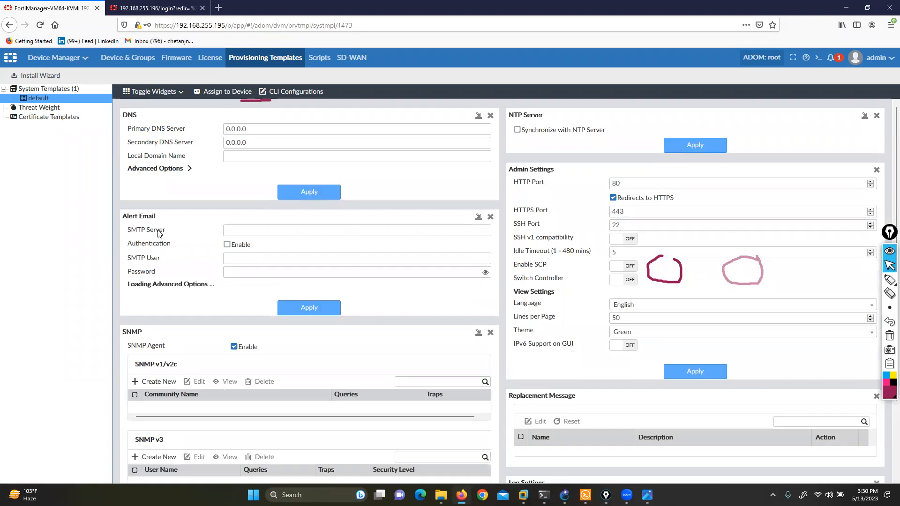
pyautogui.write('8.8.8.8')
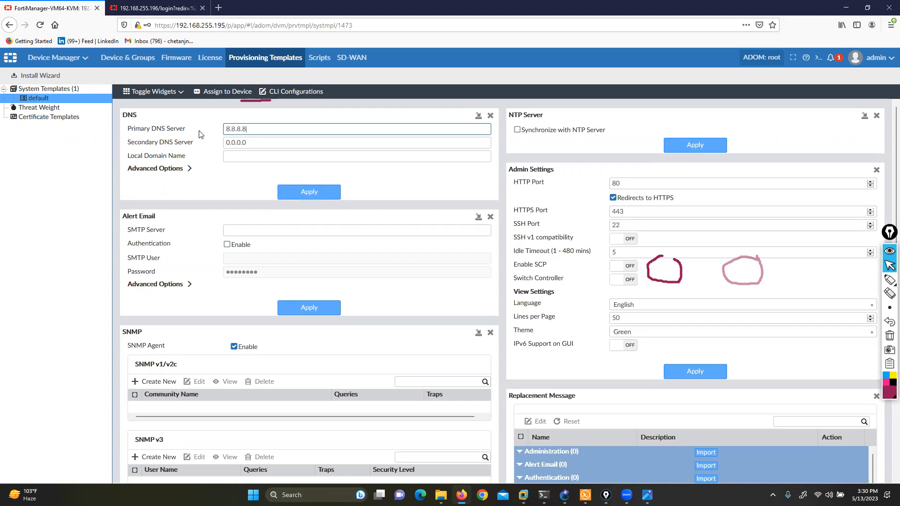
pyautogui.press('Tab')
pyautogui.write('4')
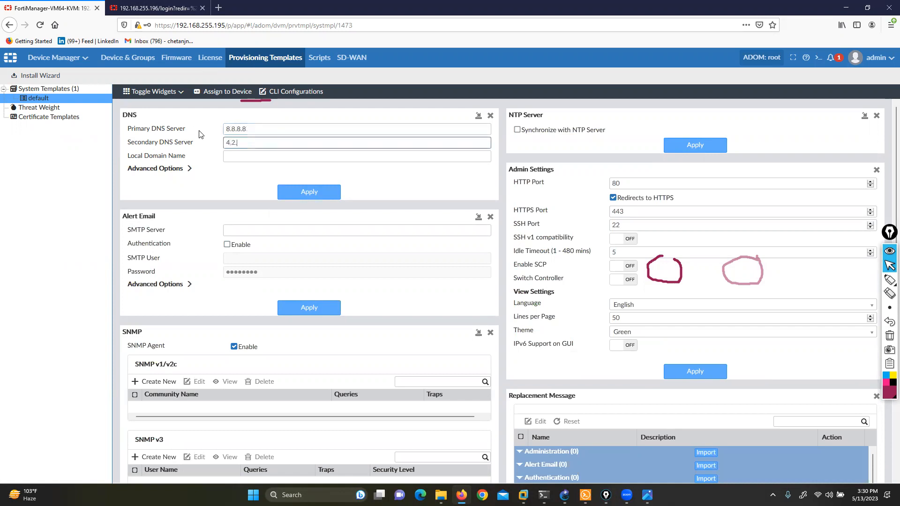
pyautogui.click(312, 193)
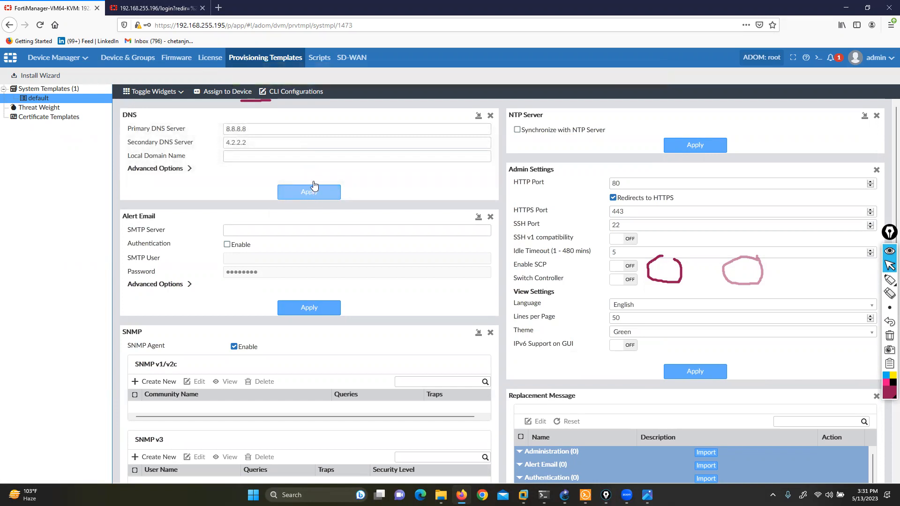
pyautogui.click(46, 98)
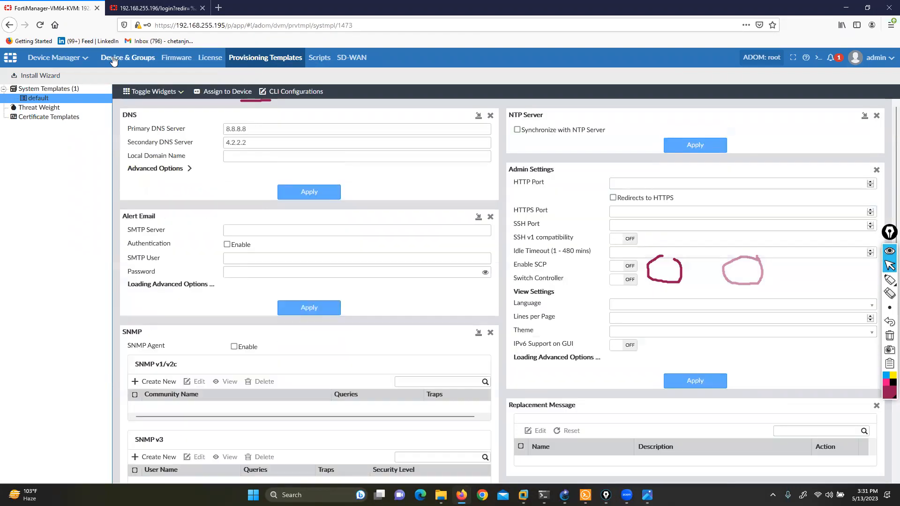
# Step: Start and confirm a Quick Install (Device DB) for the managed device FW-1
pyautogui.click(113, 58)
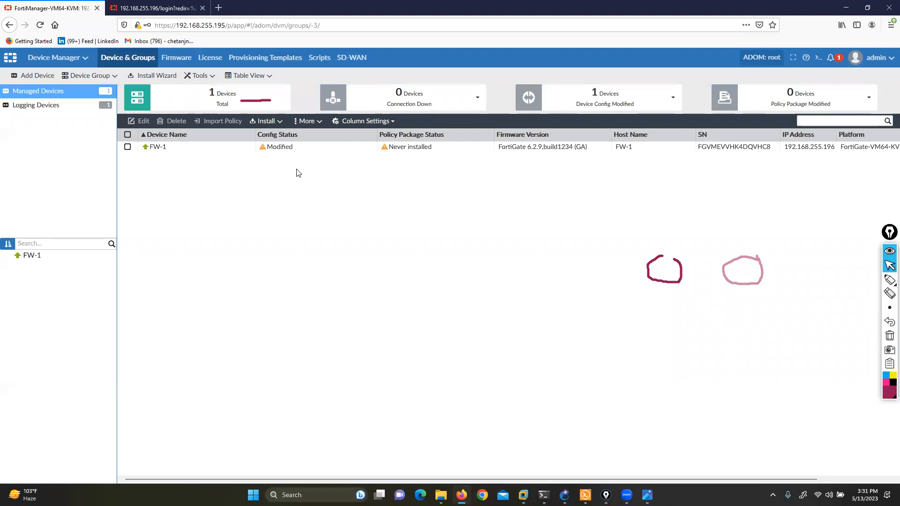
pyautogui.rightClick(286, 148)
pyautogui.click(305, 157)
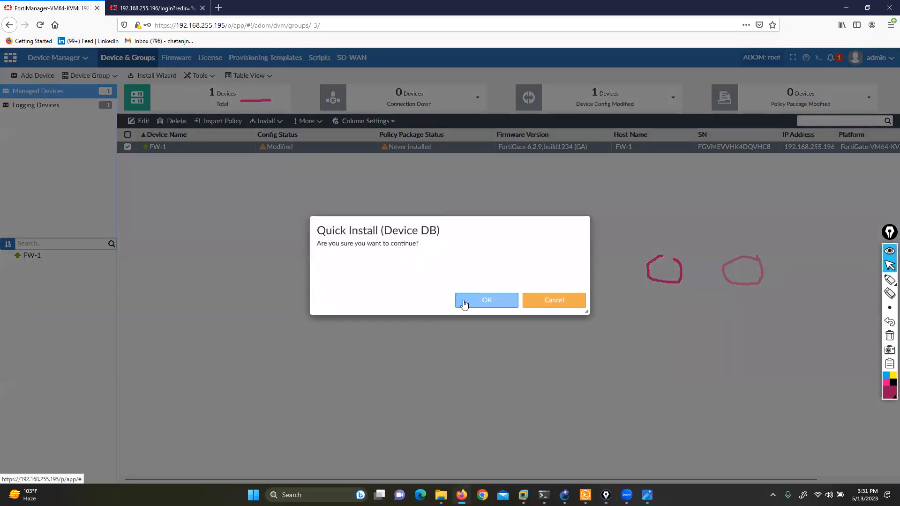
pyautogui.click(465, 302)
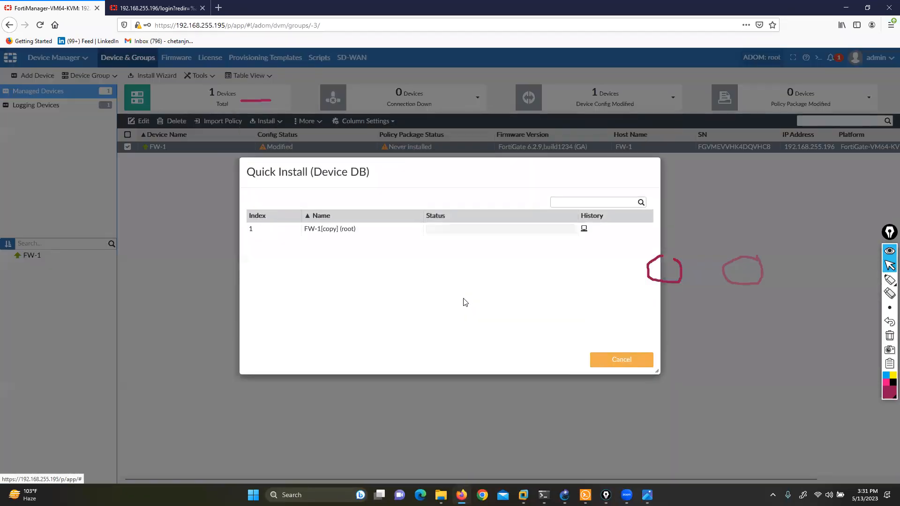
# Step: Switch to the Solar-PuTTY terminal and recall the print-adom-package root 5 1473 15 all command on a fresh prompt
pyautogui.hotkey('alt', 'Tab')
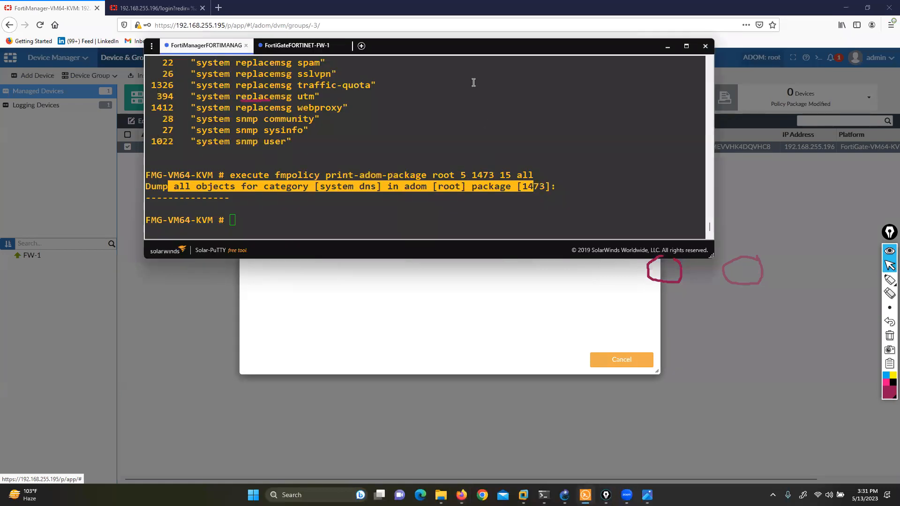
pyautogui.press('Return')
pyautogui.press('Return')
pyautogui.press('Return')
pyautogui.press('Up')
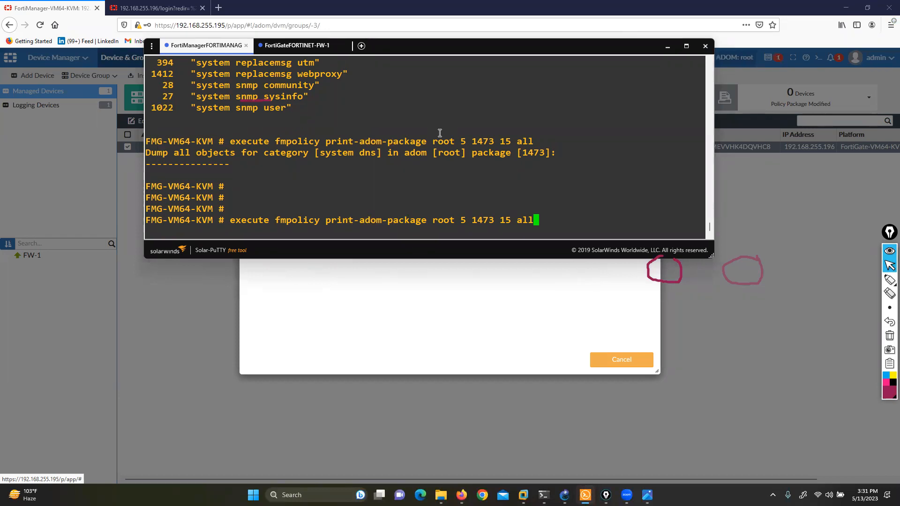
# Step: Switch to the Photos slides, show 25.png, and mark Provisioning Templates, System Templates, the default template and its DNS widget
pyautogui.click(648, 495)
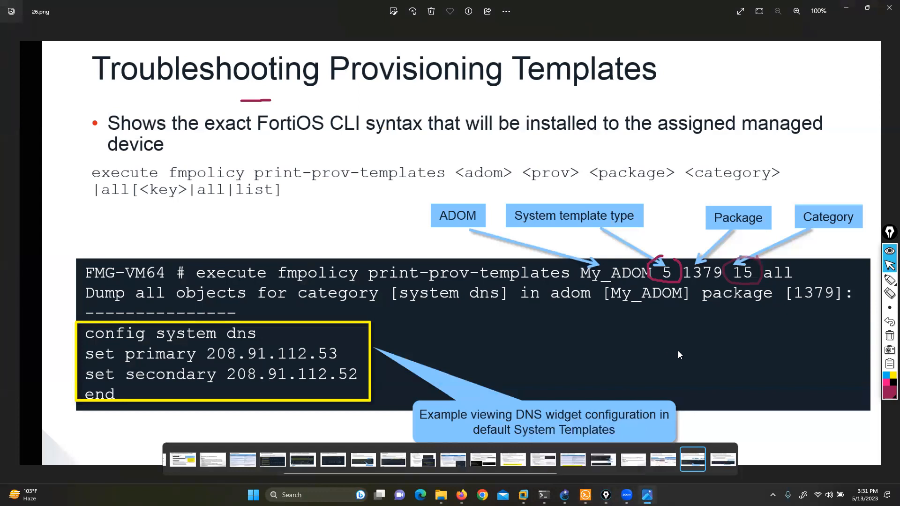
pyautogui.press('Left')
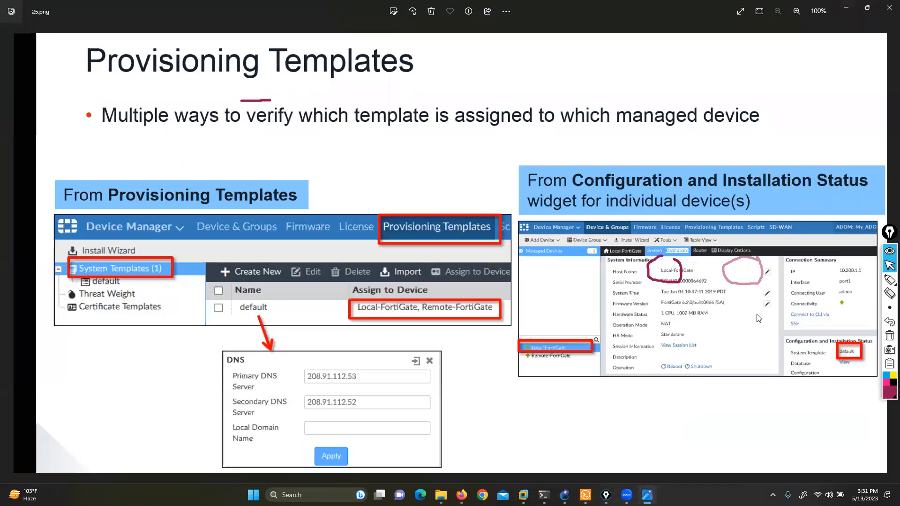
pyautogui.click(863, 282)
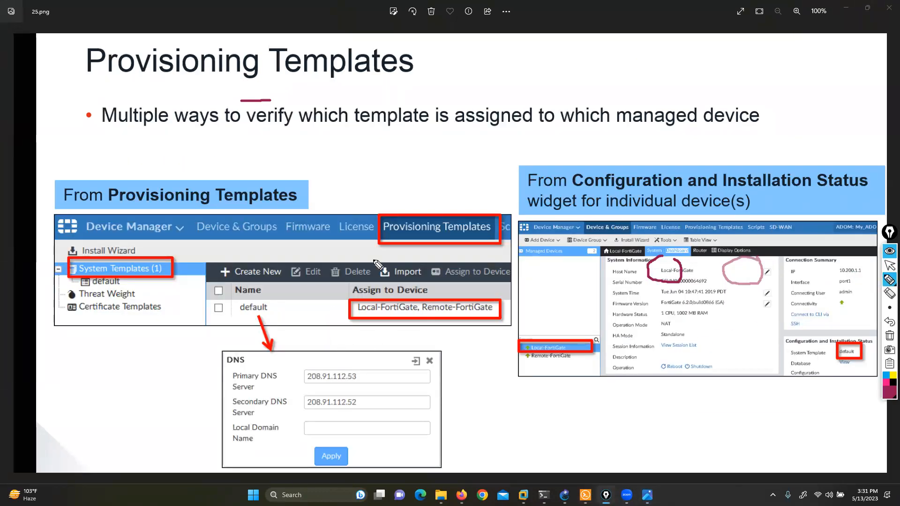
pyautogui.moveTo(424, 120)
pyautogui.mouseDown()
pyautogui.moveTo(431, 202)
pyautogui.moveTo(439, 196)
pyautogui.mouseUp()
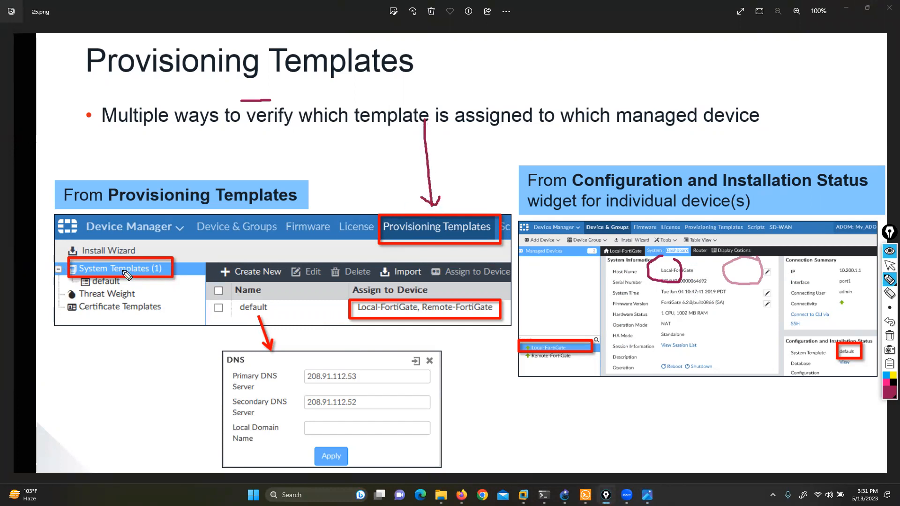
pyautogui.moveTo(1, 245); pyautogui.dragTo(71, 272)
pyautogui.moveTo(278, 297)
pyautogui.mouseDown()
pyautogui.moveTo(243, 328)
pyautogui.moveTo(273, 296)
pyautogui.mouseUp()
pyautogui.moveTo(114, 384)
pyautogui.mouseDown()
pyautogui.moveTo(198, 384)
pyautogui.moveTo(181, 400)
pyautogui.mouseUp()
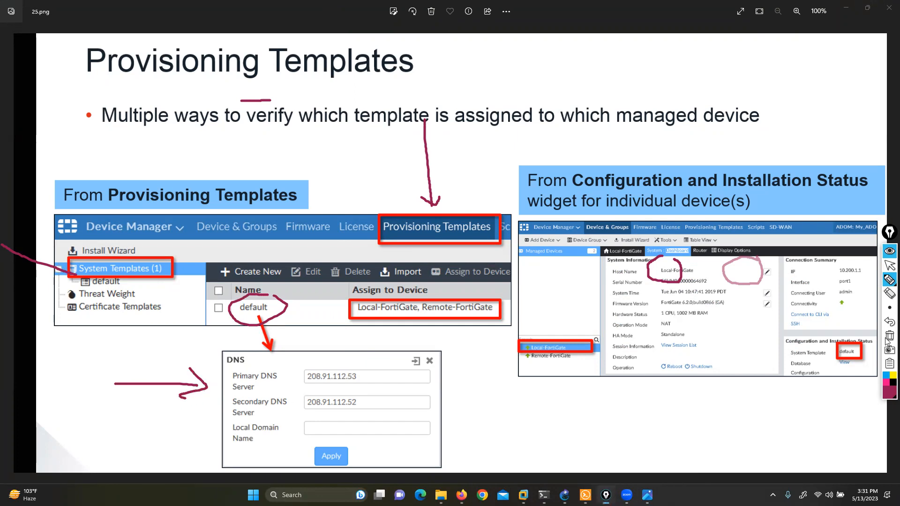
# Step: Clear all pen annotations and return to the Troubleshooting Provisioning Templates slide, 26.png
pyautogui.click(889, 336)
pyautogui.click(889, 266)
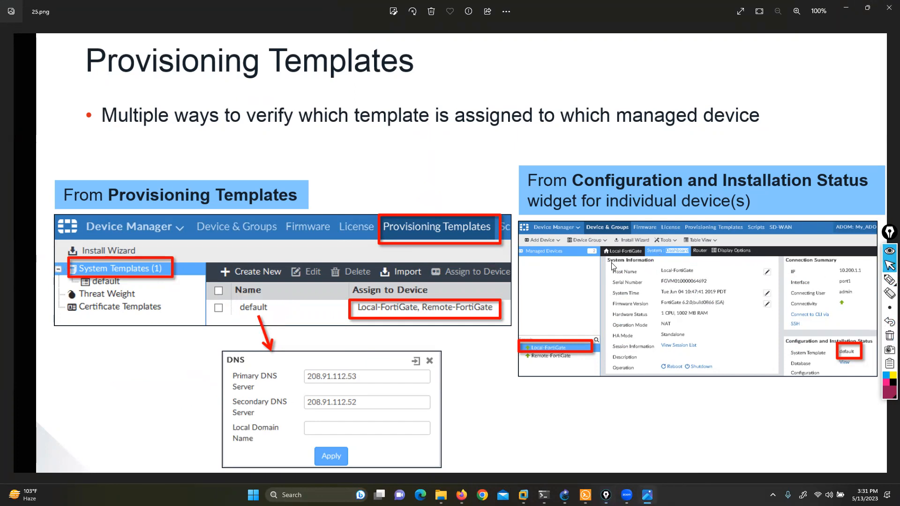
pyautogui.press('Right')
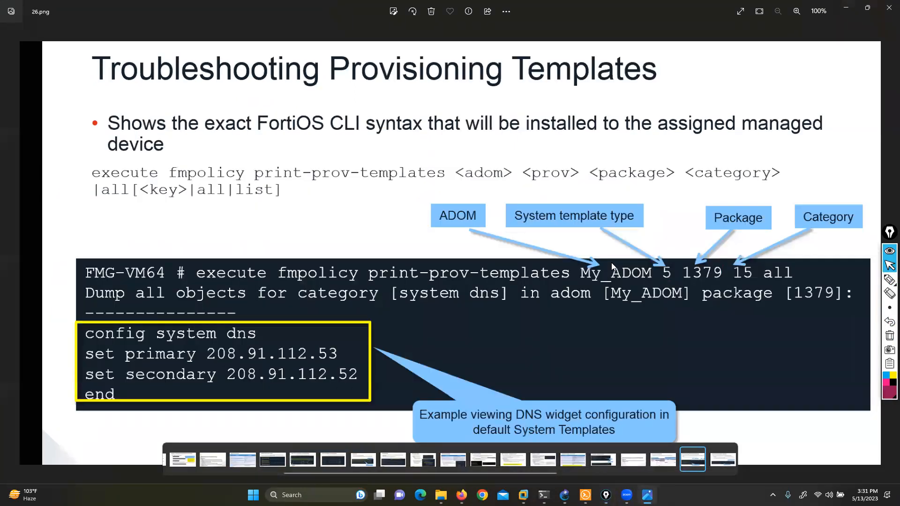